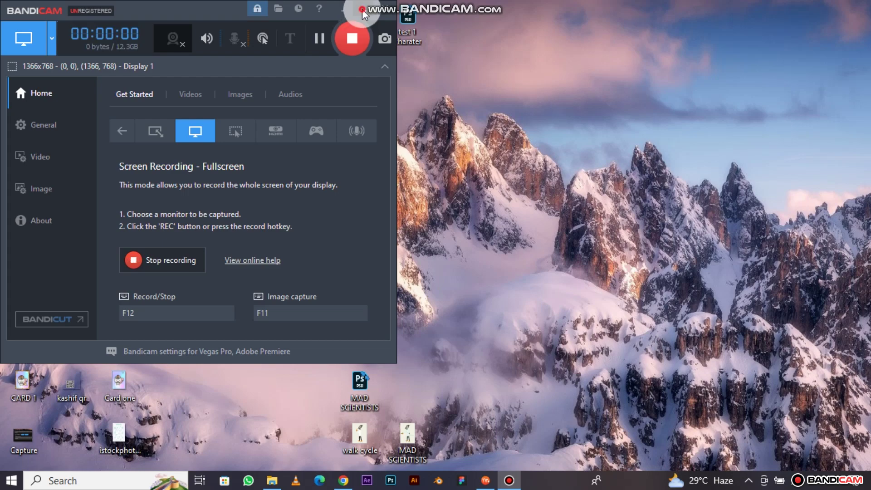
Step: Start the recording and drag the test 1 charater PSD file onto Moho to import it
left_click(362, 9)
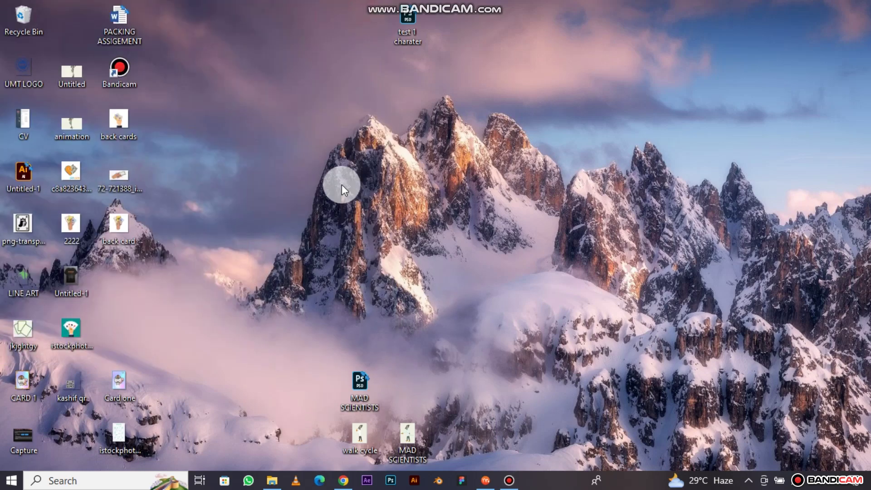
left_click(486, 481)
left_click(485, 480)
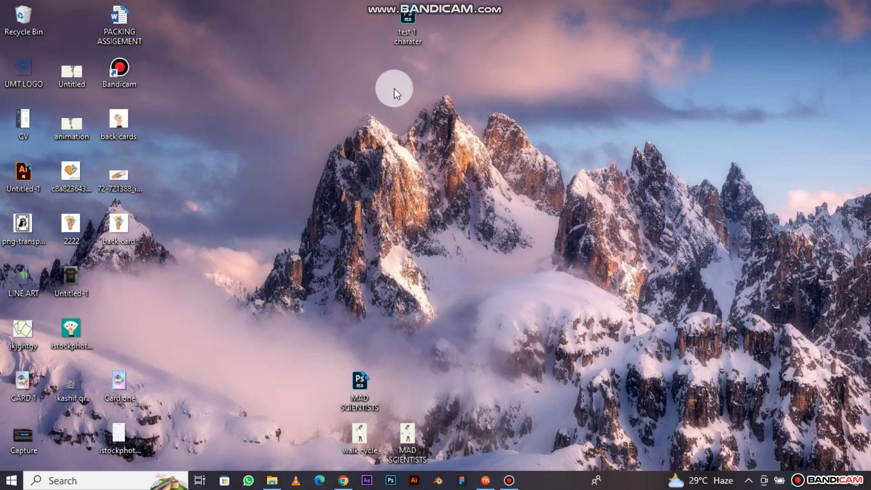
mouse_move(402, 31)
left_mouse_down()
mouse_move(429, 247)
mouse_move(478, 417)
left_mouse_up()
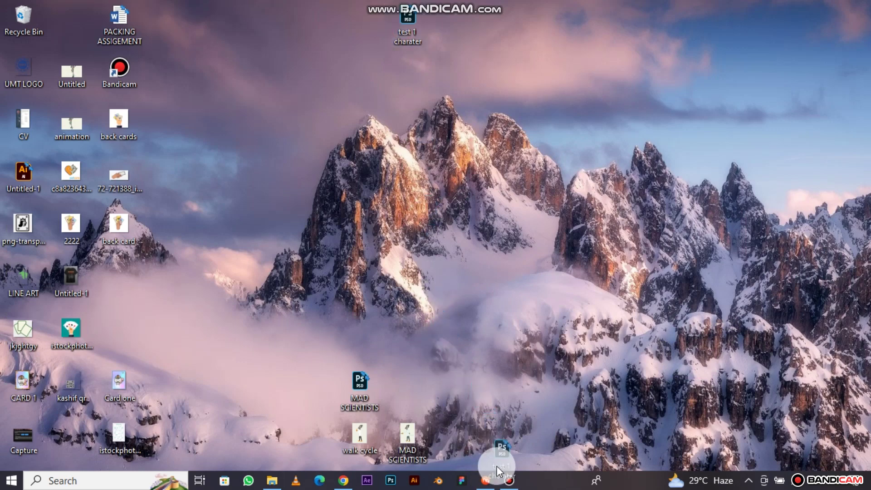
mouse_move(497, 466)
left_mouse_down()
mouse_move(489, 484)
mouse_move(412, 208)
left_mouse_up()
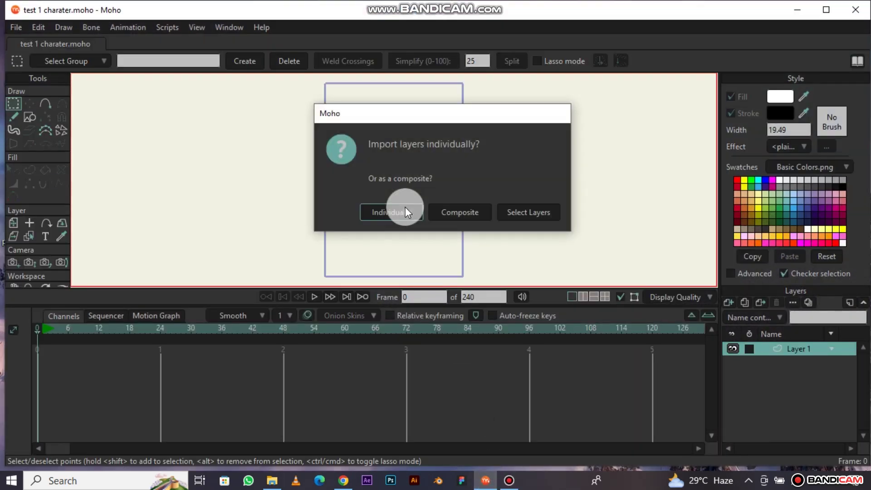
Step: Import the PSD layers individually and collapse the test 1 charater.psd group
left_click(396, 213)
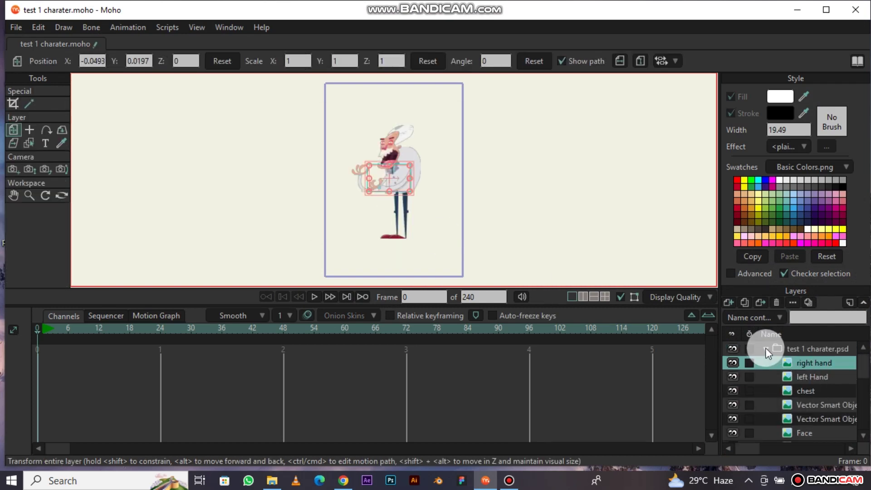
left_click(766, 348)
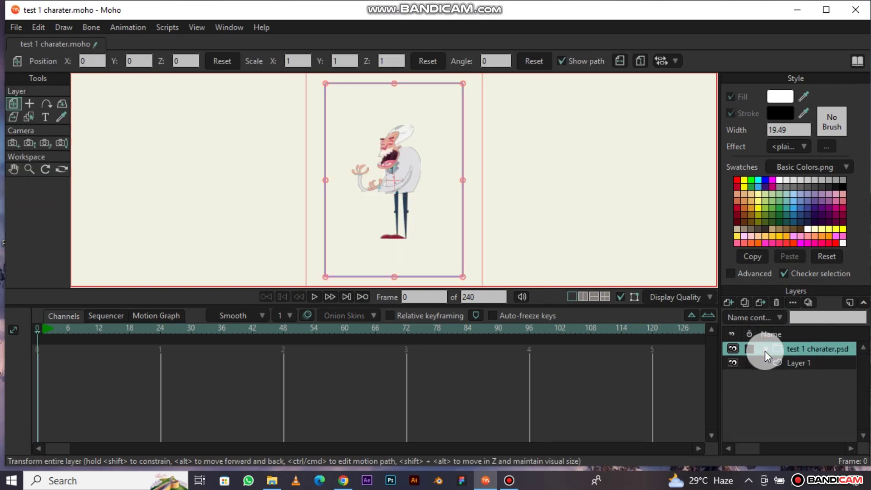
left_click(729, 301)
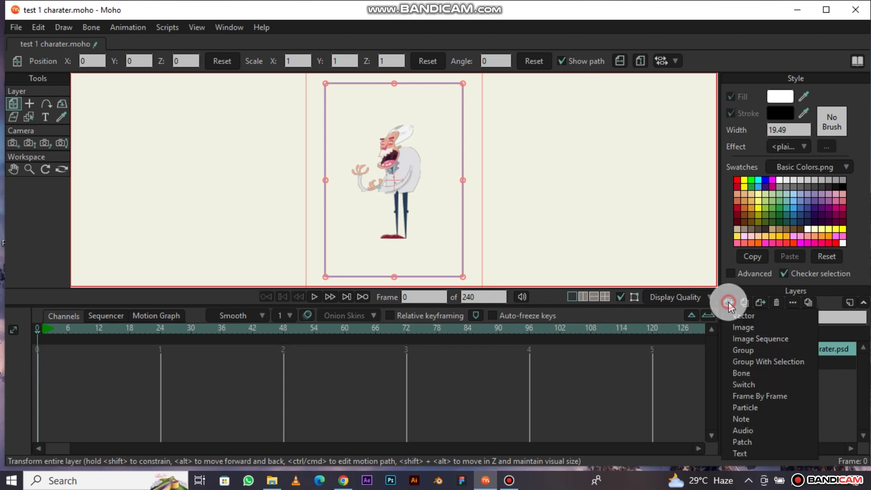
Step: Add a bone layer named BONE and move the PSD group into it
left_click(749, 373)
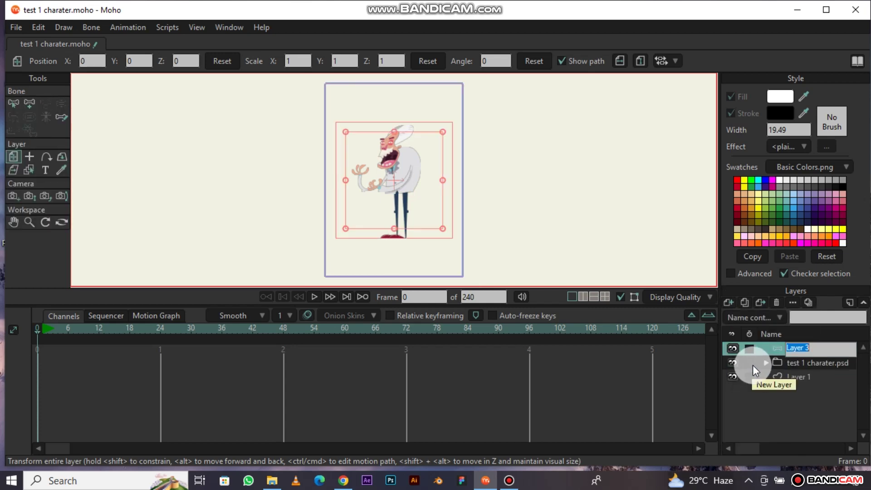
type("BONE")
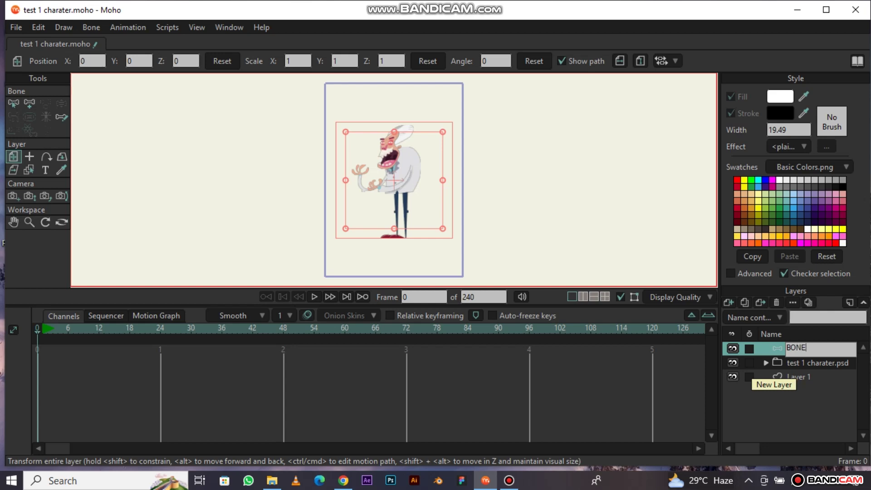
key("Return")
left_click(795, 364)
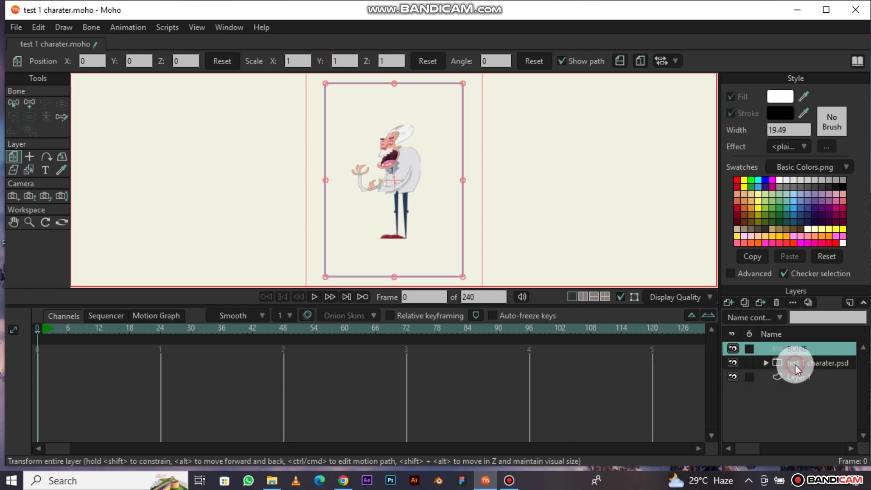
left_click_drag(795, 364, 785, 348)
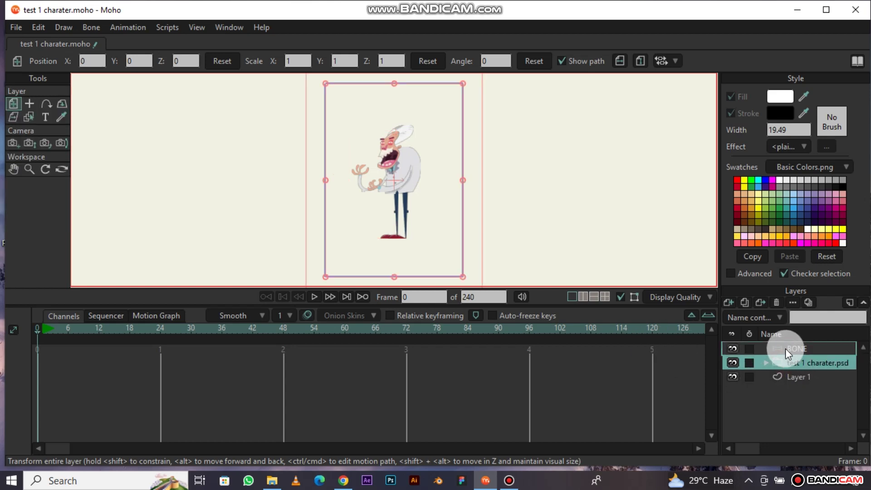
Step: Toggle the BONE layer's visibility to check it, then select the layer
left_click(732, 349)
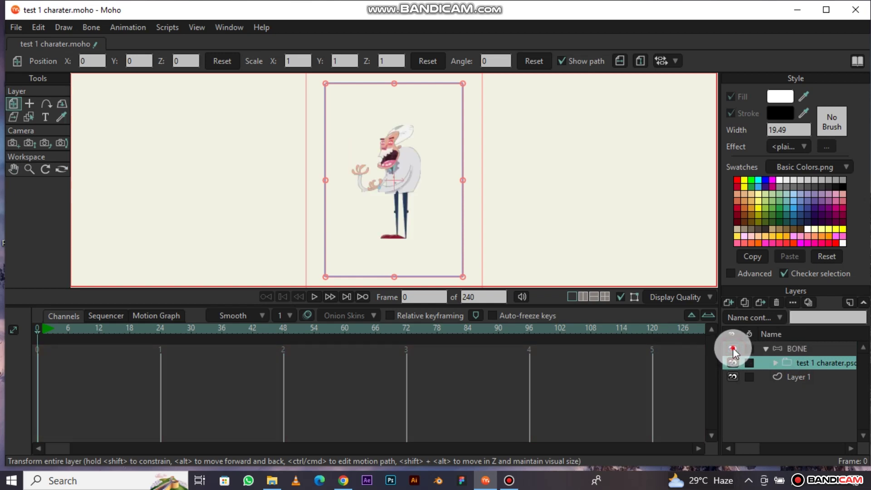
double_click(733, 347)
double_click(733, 347)
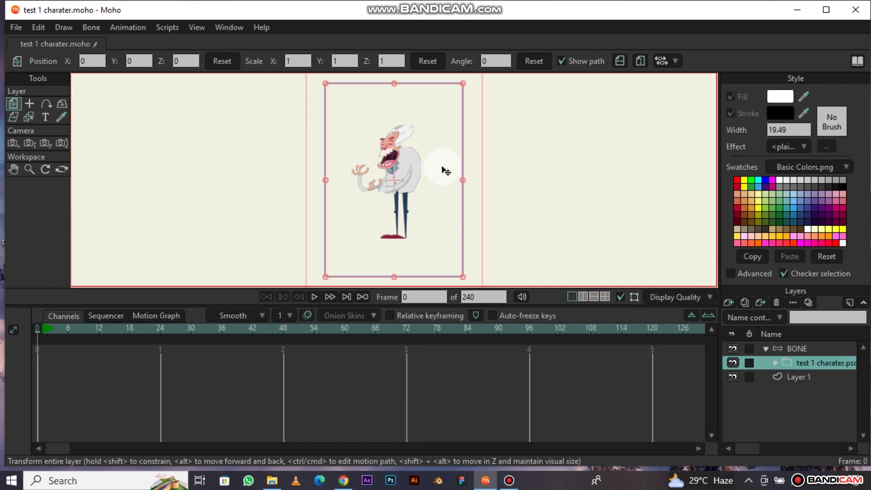
left_click(779, 352)
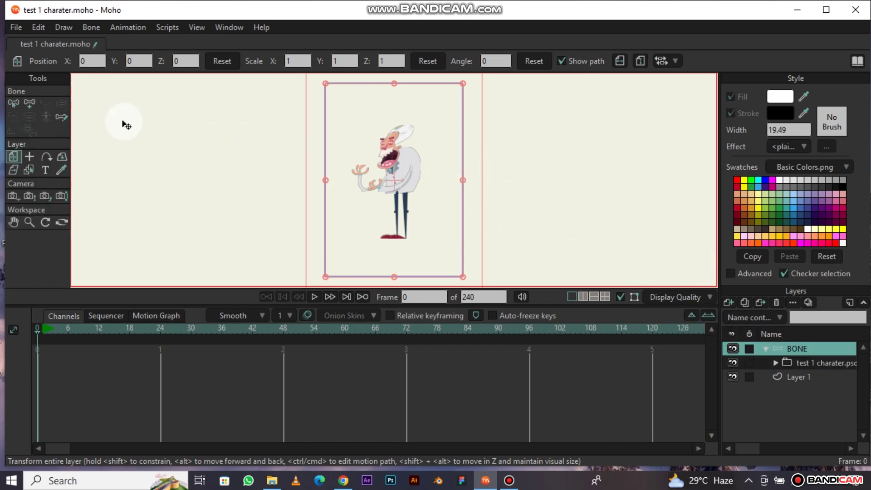
Step: Draw the coat, torso and neck bones up the character's body with Add Bone
left_click(30, 103)
scroll(441, 181, "up", 2)
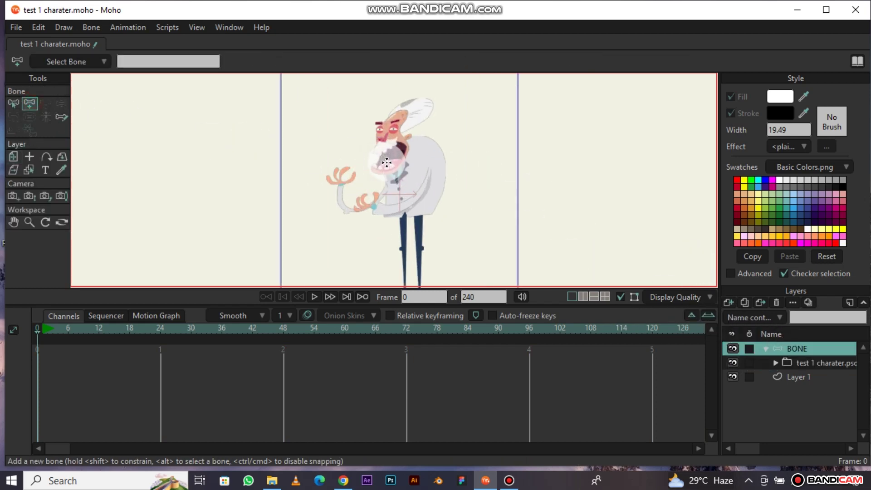
scroll(441, 181, "up", 4)
scroll(407, 189, "down", 2)
scroll(369, 228, "up", 2)
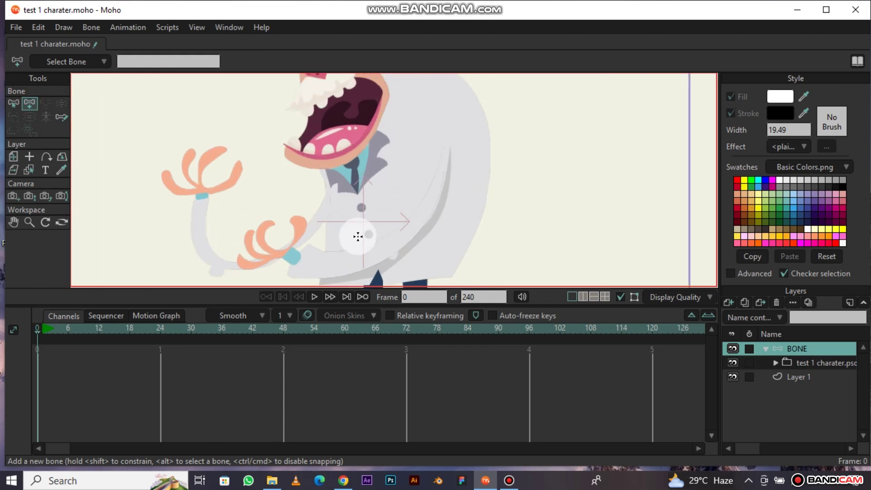
mouse_move(360, 235)
left_mouse_down()
mouse_move(438, 231)
mouse_move(594, 245)
left_mouse_up()
left_click_drag(358, 235, 361, 160)
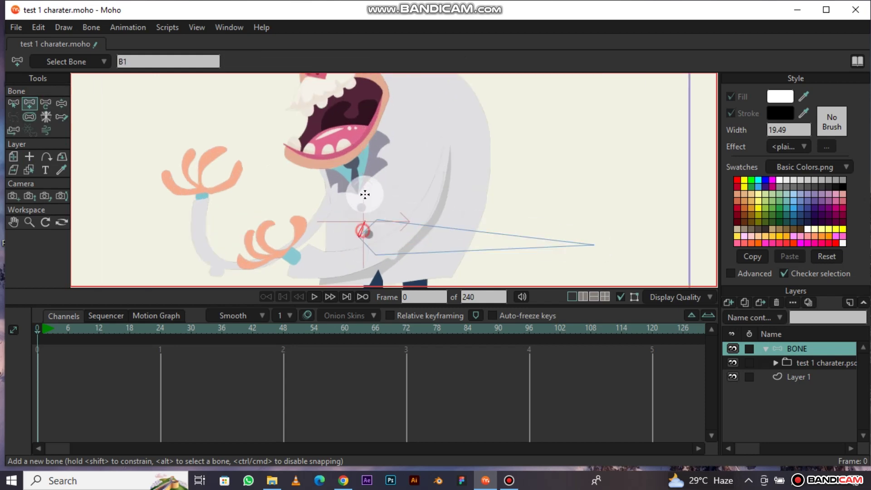
scroll(383, 181, "down", 2)
scroll(350, 136, "up", 3)
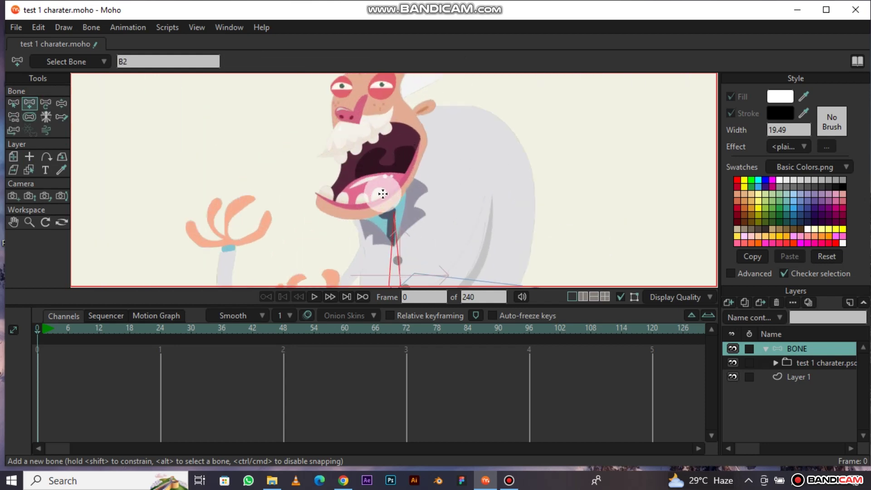
left_click_drag(391, 214, 361, 64)
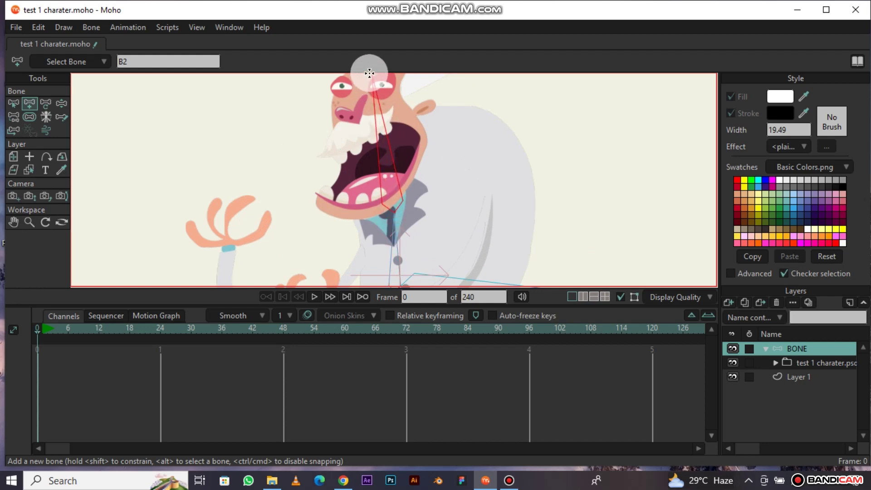
Step: Add a head bone and two arm bones, then zoom out
scroll(383, 144, "down", 2)
scroll(380, 91, "down", 1)
scroll(414, 194, "up", 5)
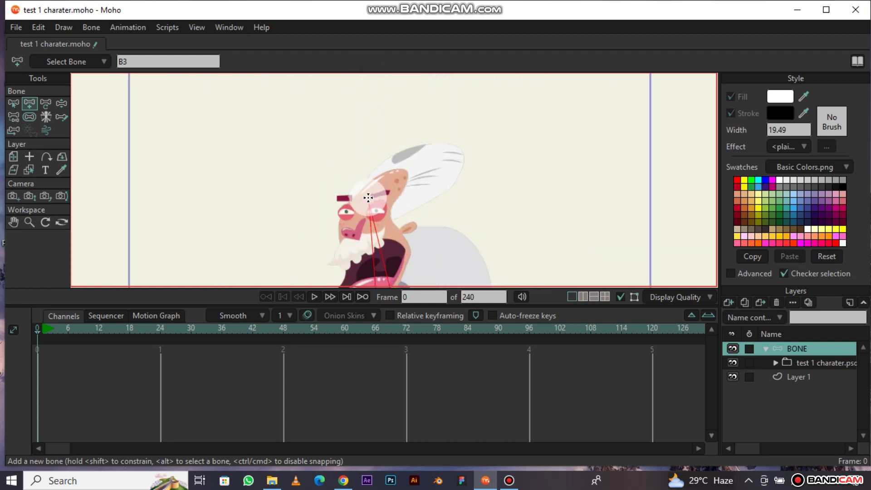
left_click_drag(396, 182, 450, 154)
scroll(446, 149, "down", 3)
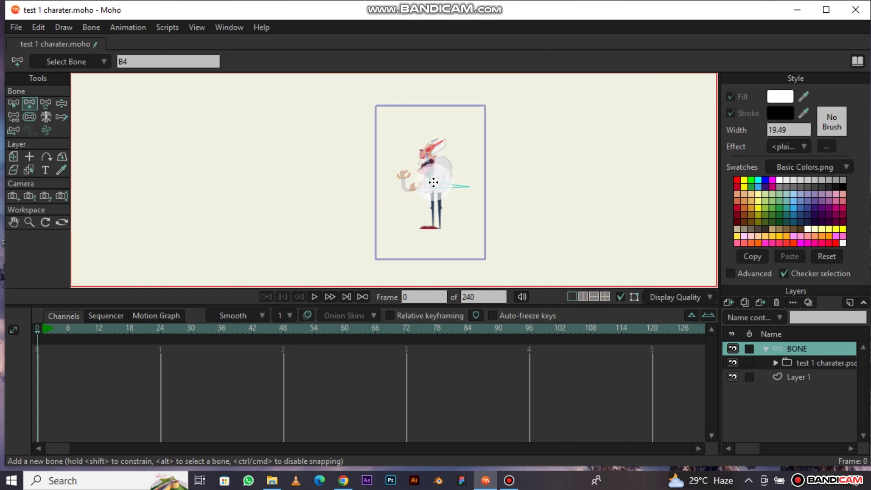
scroll(446, 182, "up", 2)
scroll(445, 190, "up", 2)
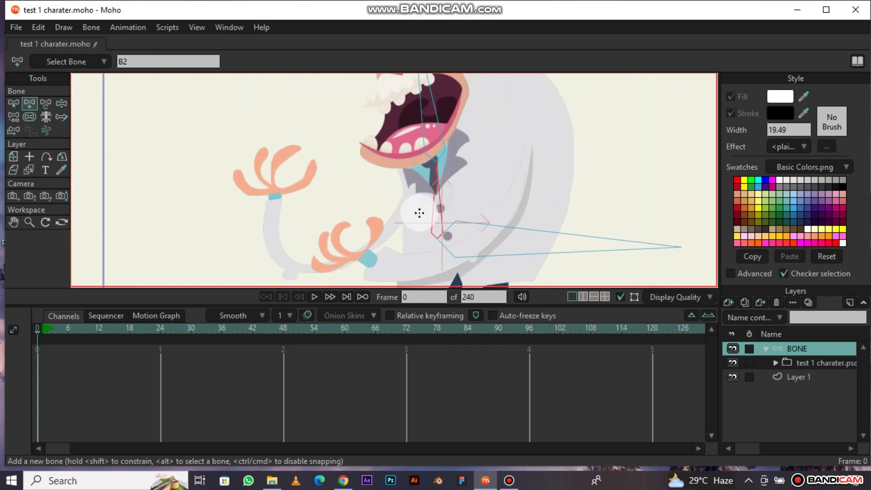
left_click_drag(400, 205, 300, 249)
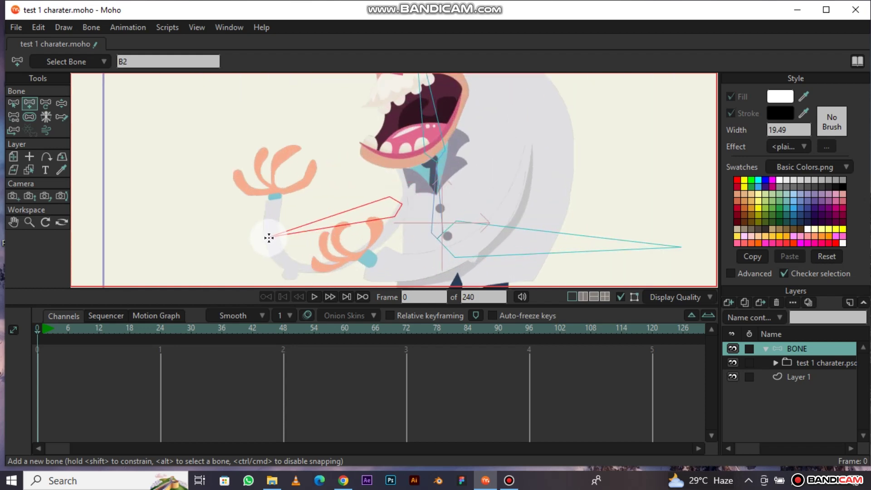
scroll(330, 229, "down", 2)
scroll(396, 194, "up", 3)
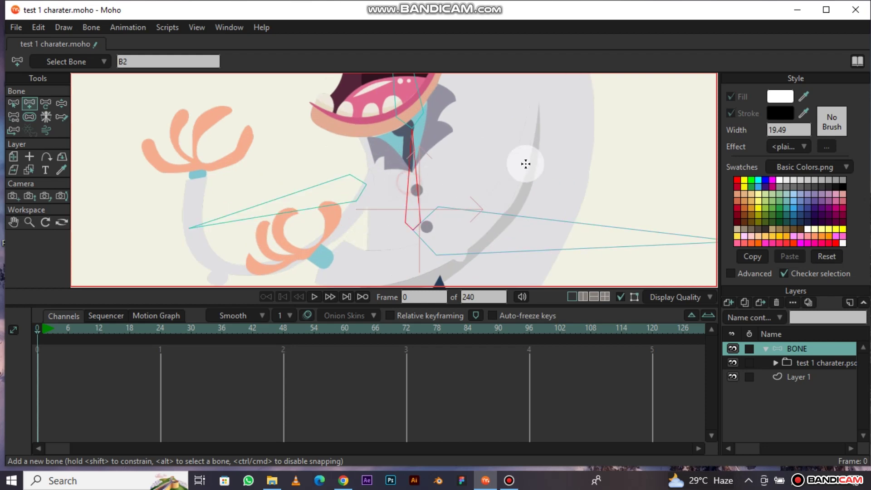
left_click_drag(528, 133, 373, 271)
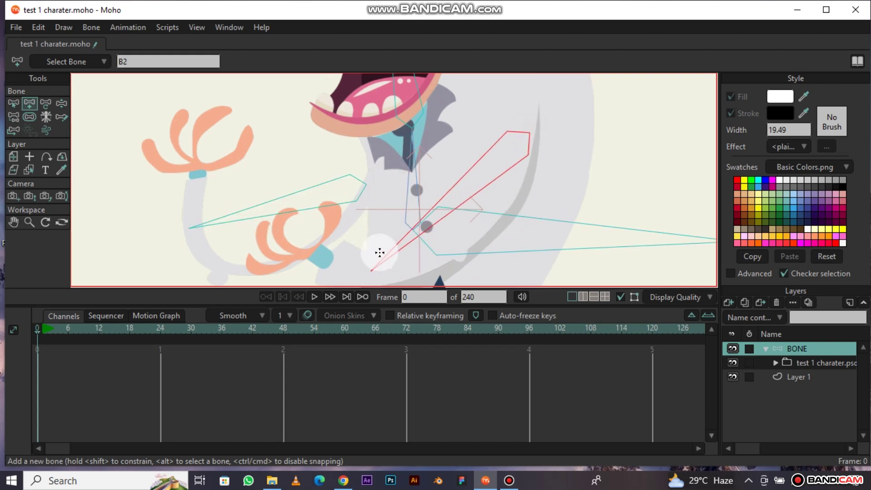
scroll(379, 253, "down", 2)
scroll(414, 210, "down", 1)
scroll(407, 218, "up", 1)
scroll(406, 218, "up", 2)
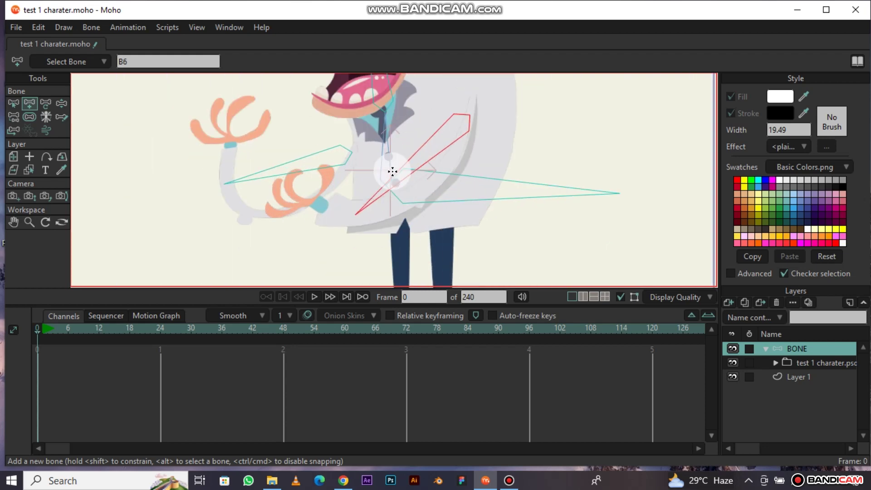
scroll(390, 158, "down", 2)
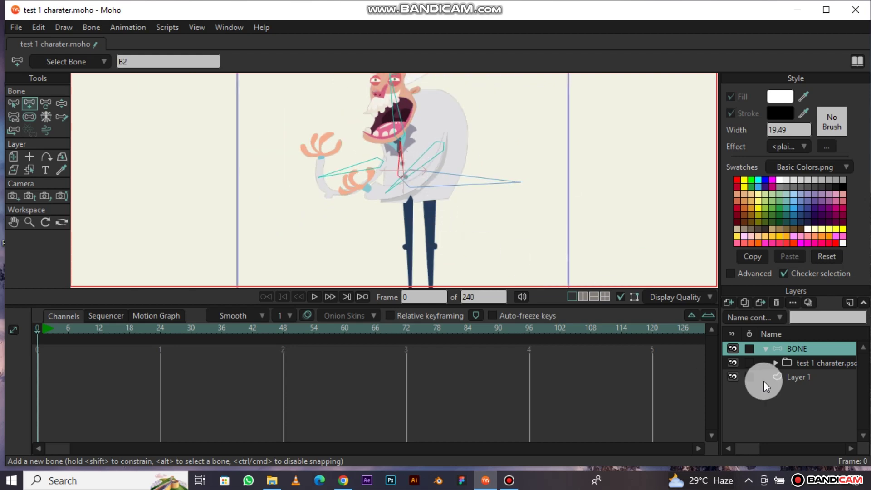
Step: Expand the PSD folder, hide the chest and hand layers, and pan the feet into view
left_click(774, 363)
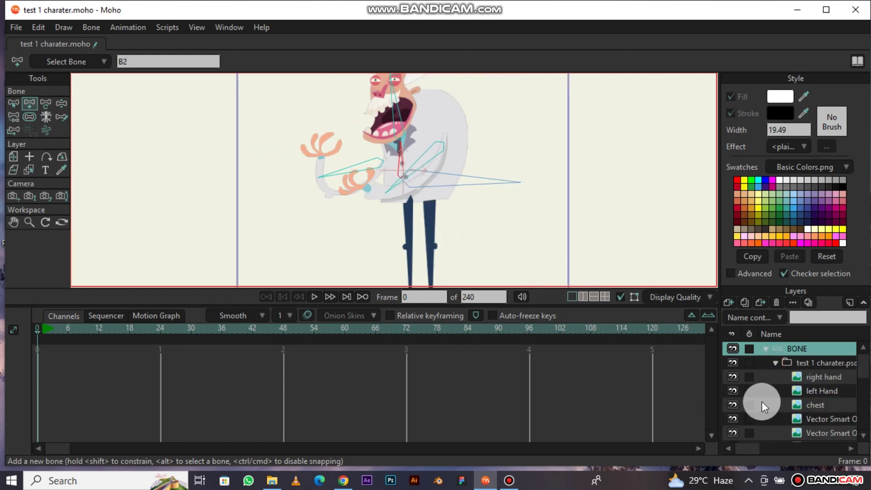
left_click(734, 405)
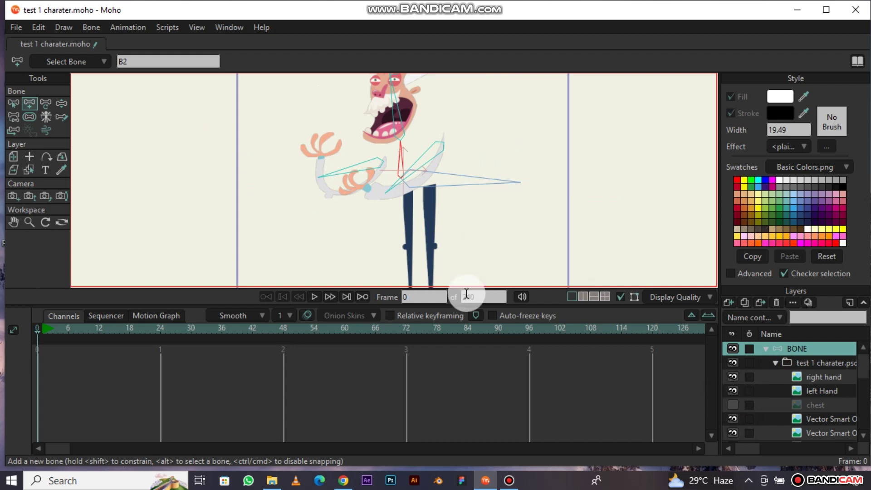
left_click(732, 391)
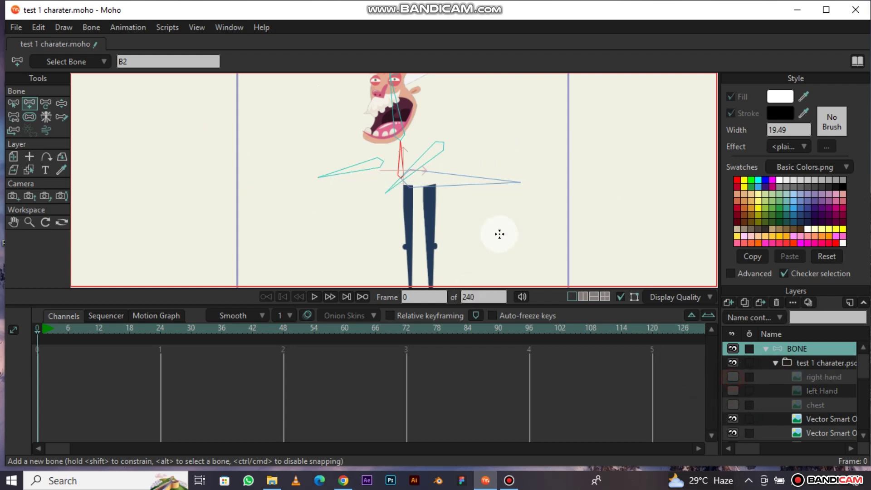
scroll(500, 233, "down", 2)
scroll(423, 228, "up", 4)
scroll(423, 229, "down", 2)
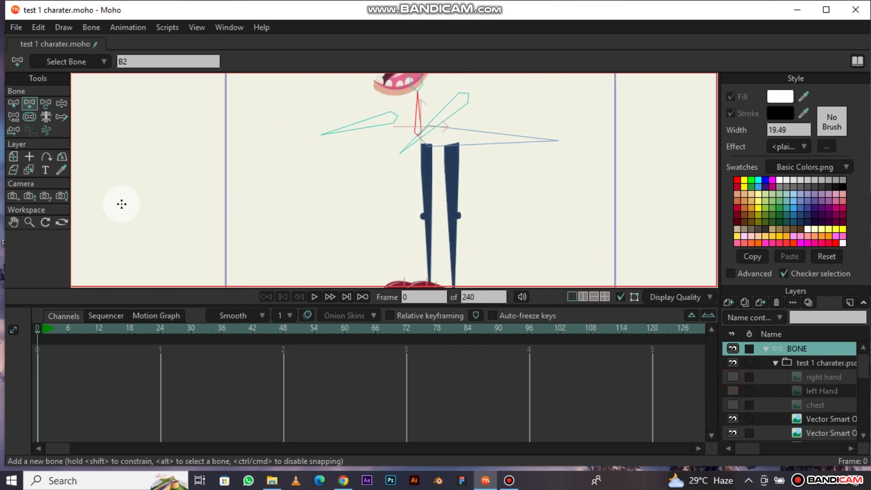
left_click(15, 222)
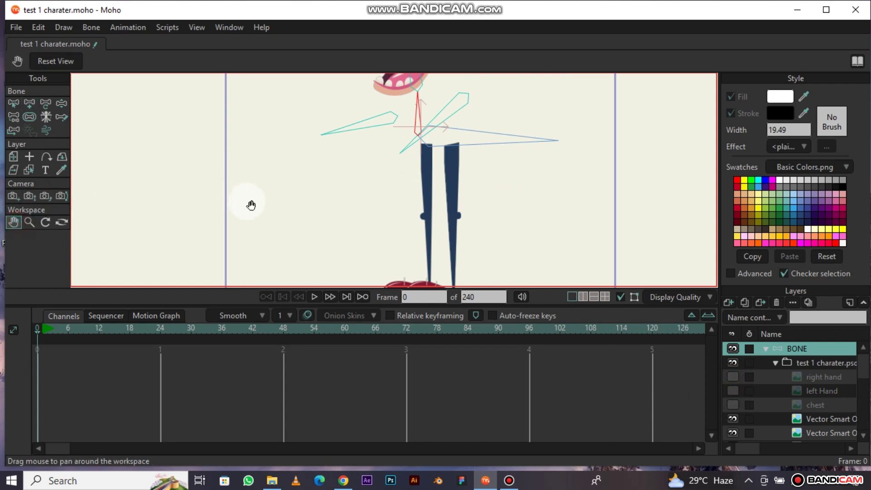
left_click_drag(251, 205, 267, 152)
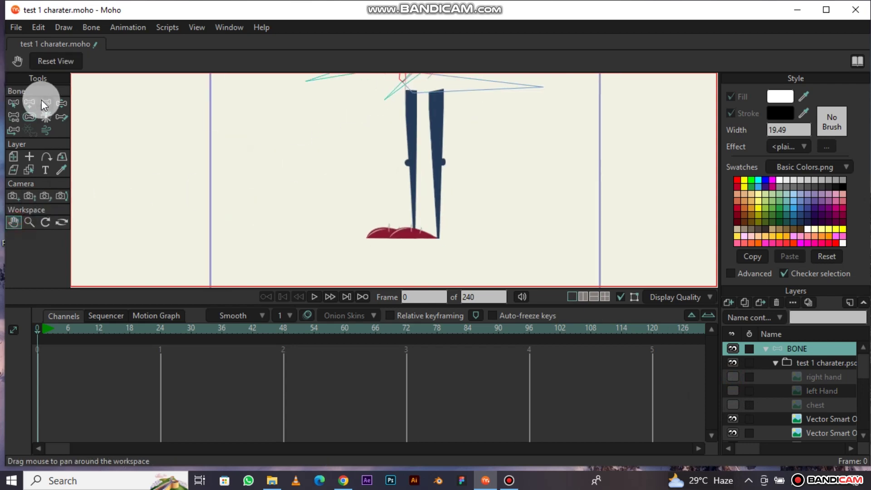
Step: Draw a bone down the left leg and select the torso bone as parent
left_click(30, 103)
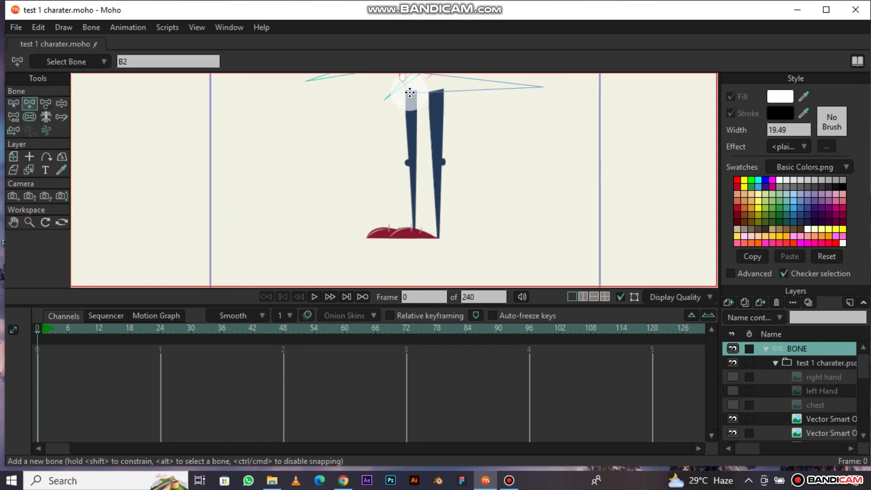
left_click_drag(409, 92, 410, 223)
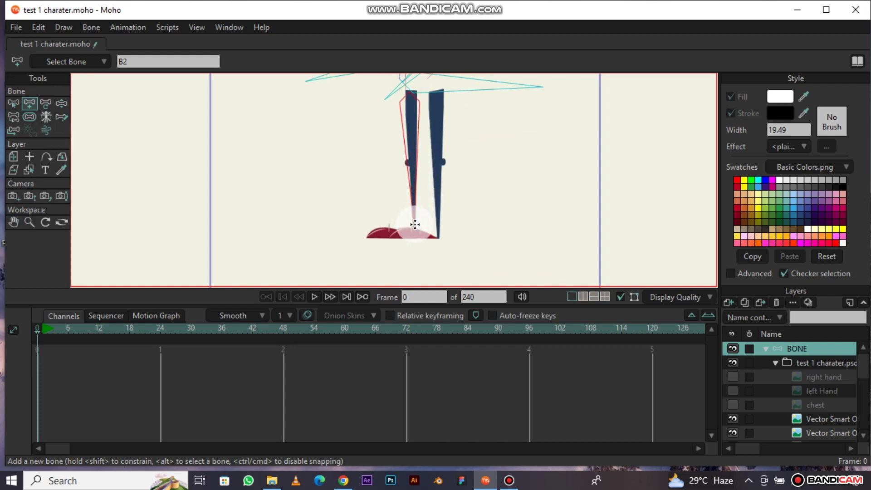
scroll(446, 116, "down", 2)
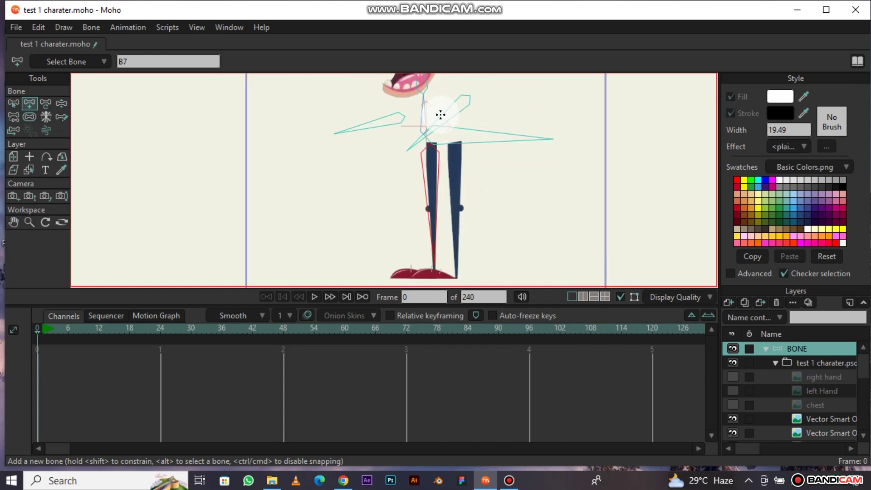
left_click(424, 107)
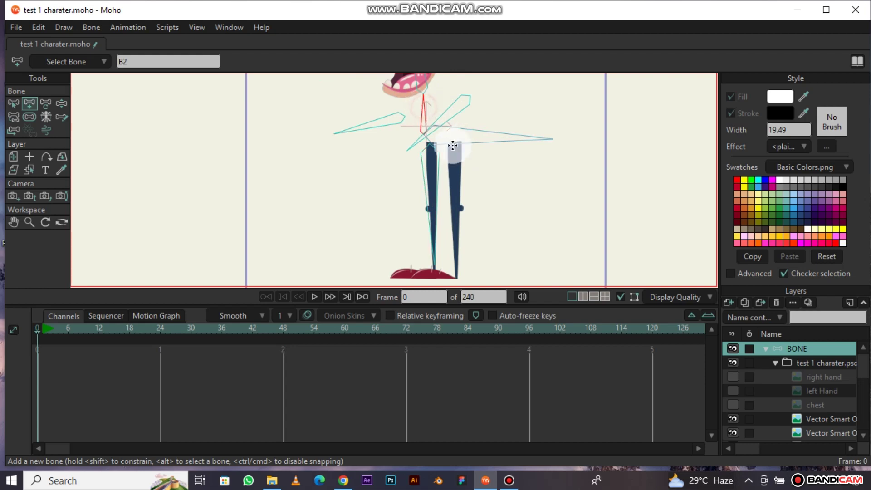
scroll(460, 148, "up", 1)
scroll(459, 145, "up", 2)
scroll(456, 144, "up", 2)
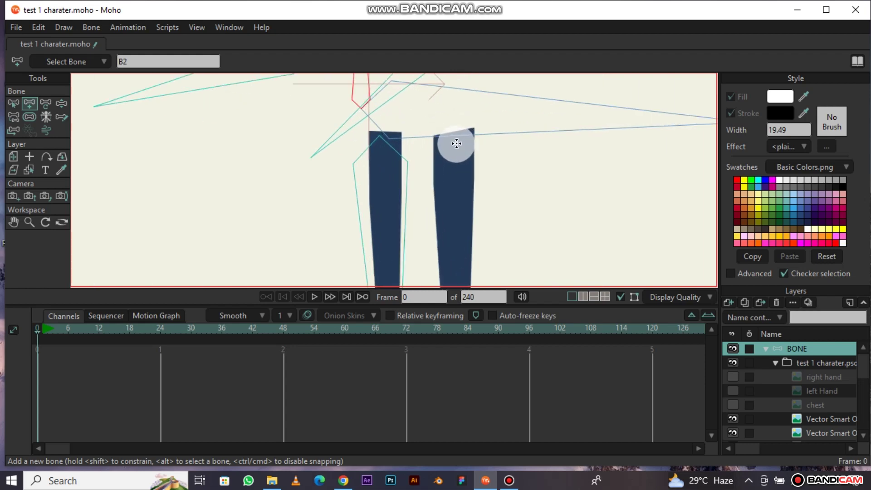
Step: Draw bones down the right leg from hip toward the foot
mouse_move(455, 134)
left_mouse_down()
mouse_move(461, 352)
mouse_move(463, 241)
left_mouse_up()
scroll(463, 195, "down", 2)
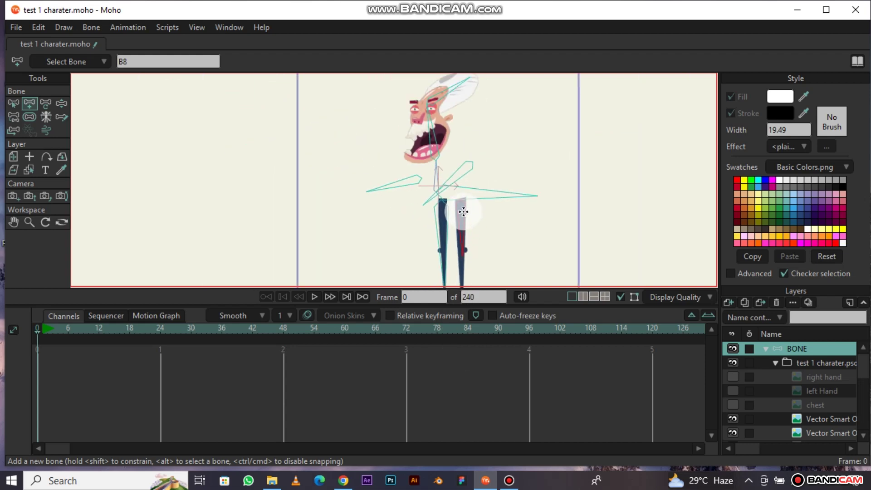
scroll(470, 258, "down", 1)
scroll(474, 276, "up", 1)
scroll(474, 276, "up", 1)
scroll(478, 249, "up", 2)
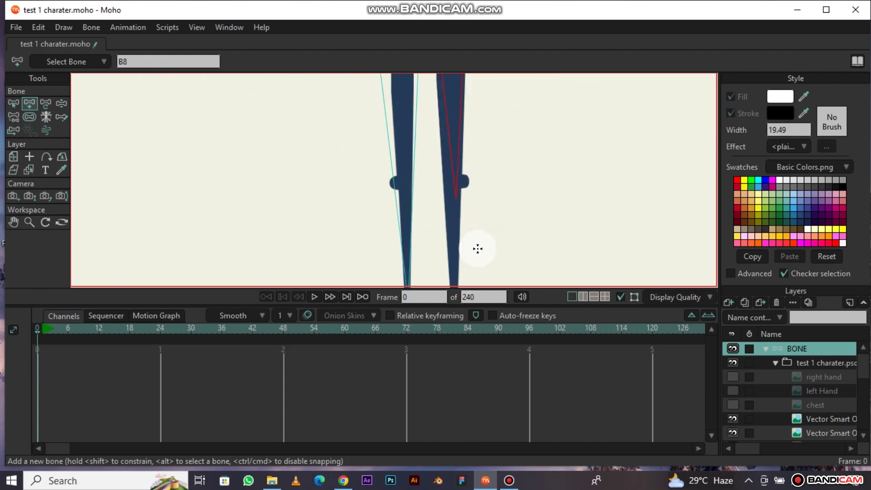
scroll(465, 207, "down", 2)
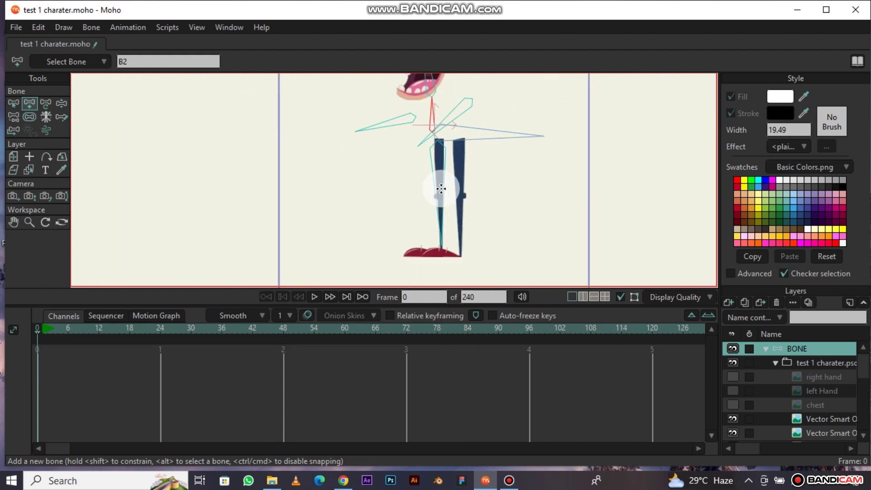
scroll(445, 172, "up", 1)
scroll(458, 150, "down", 1)
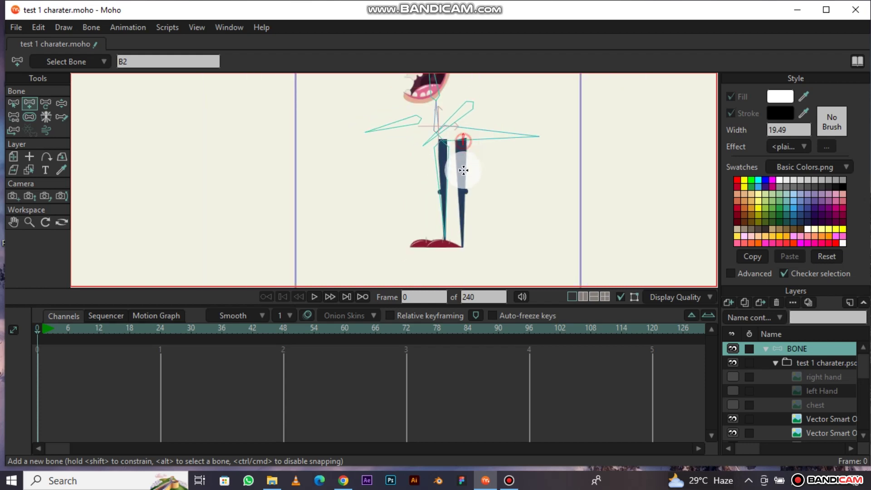
left_click_drag(463, 170, 467, 214)
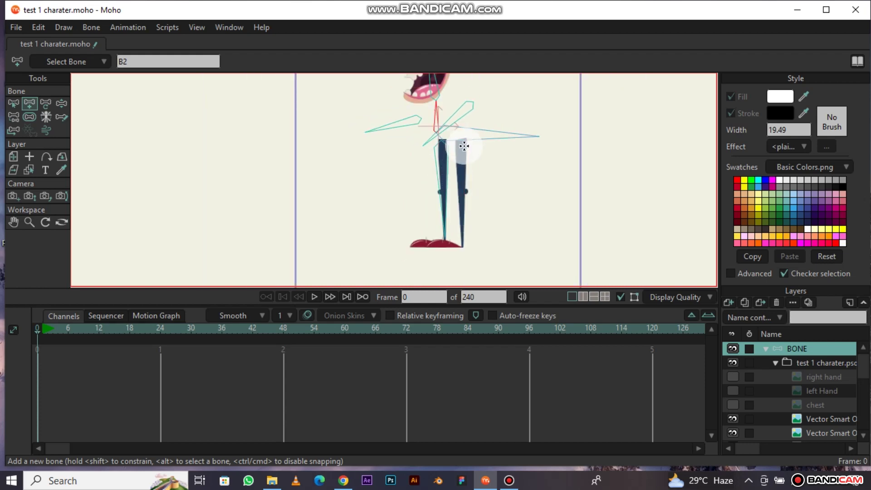
left_click_drag(466, 179, 463, 245)
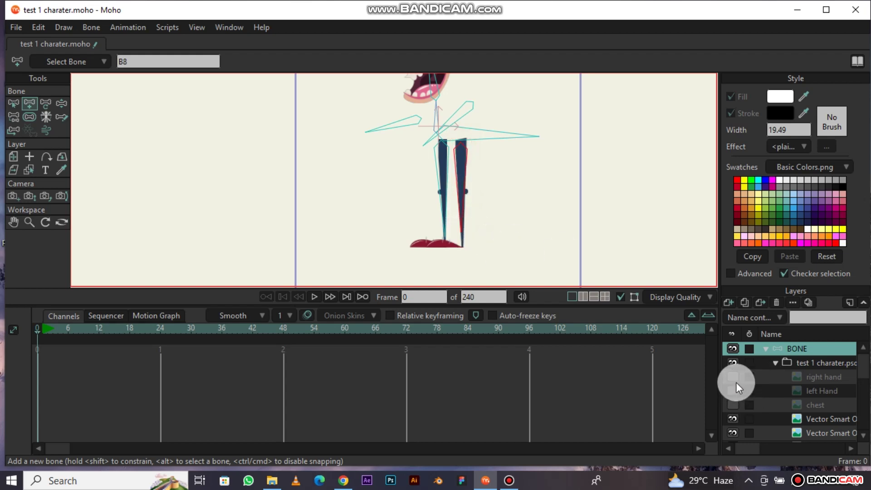
Step: Unhide the chest and hand layers, then test-pose the arm and head bones with Manipulate Bones
left_click(729, 396)
left_click(733, 406)
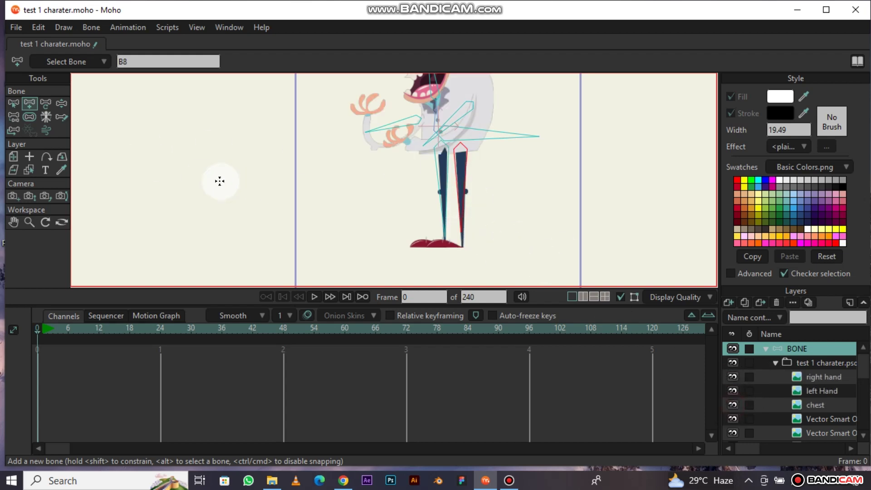
left_click(60, 108)
scroll(562, 210, "down", 2)
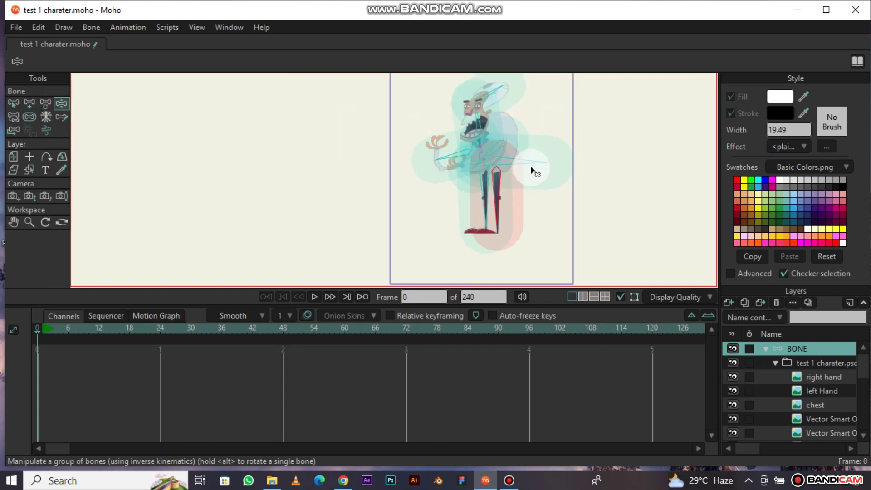
left_click_drag(531, 171, 531, 148)
left_click_drag(521, 186, 517, 175)
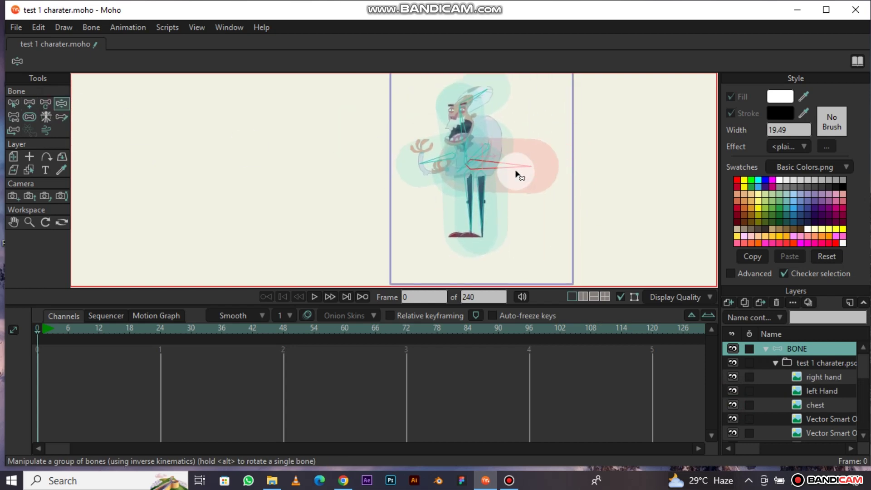
scroll(438, 194, "down", 2)
scroll(521, 155, "up", 2)
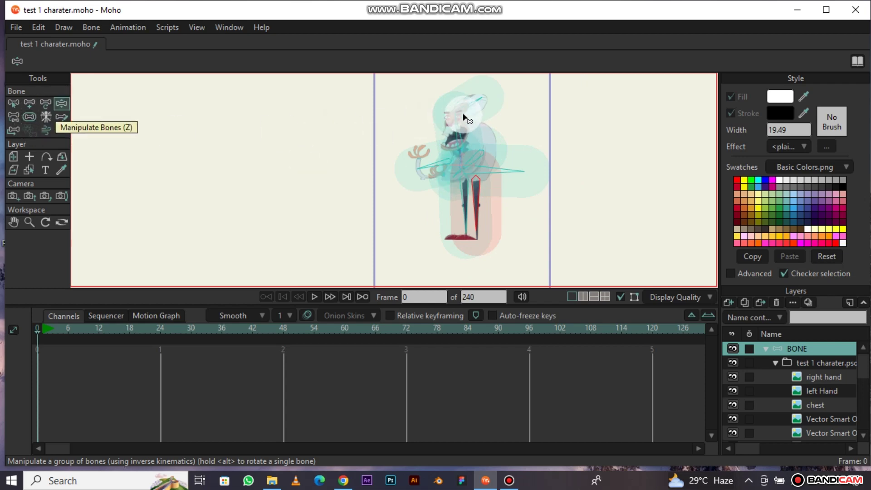
left_click(446, 105)
mouse_move(446, 104)
left_mouse_down()
mouse_move(471, 101)
mouse_move(426, 84)
mouse_move(449, 90)
left_mouse_up()
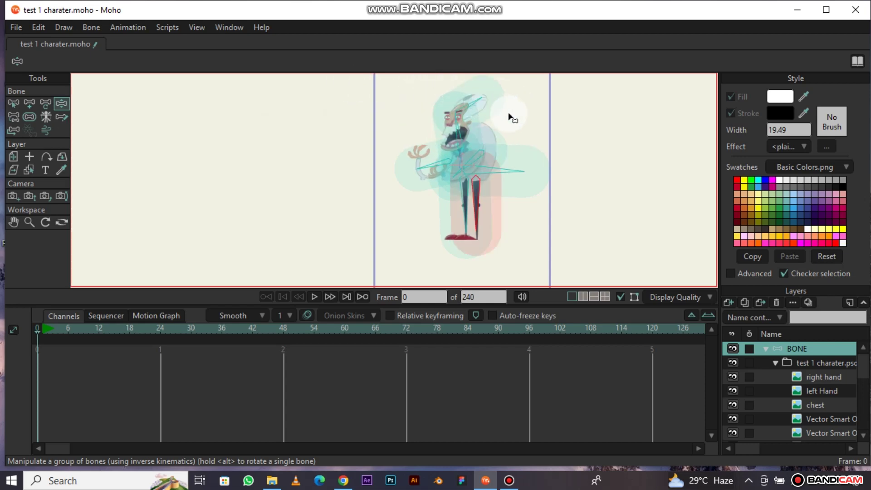
scroll(481, 199, "up", 1)
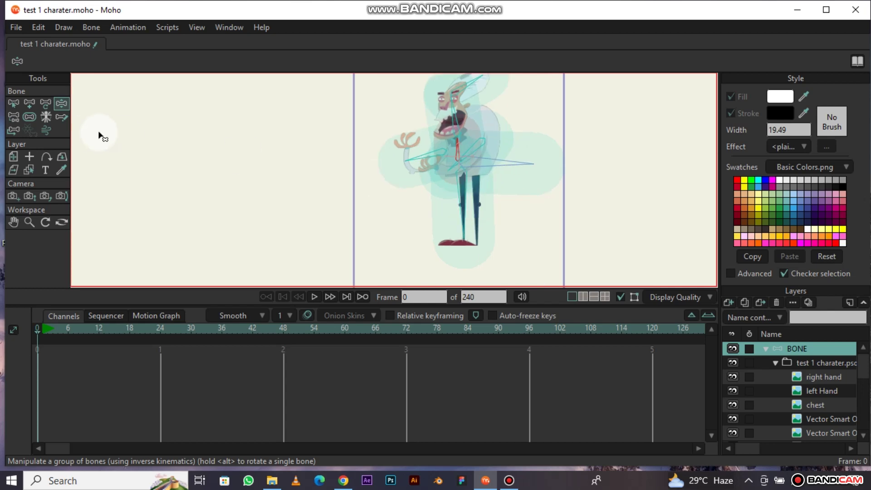
Step: Hide the chest and hand layers, draw bone B8 down the right leg, then unhide them
left_click(30, 104)
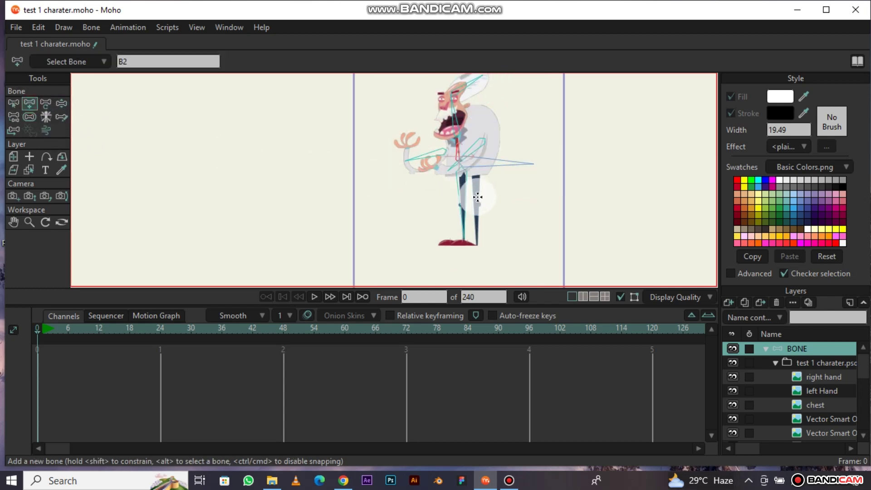
scroll(477, 195, "up", 2)
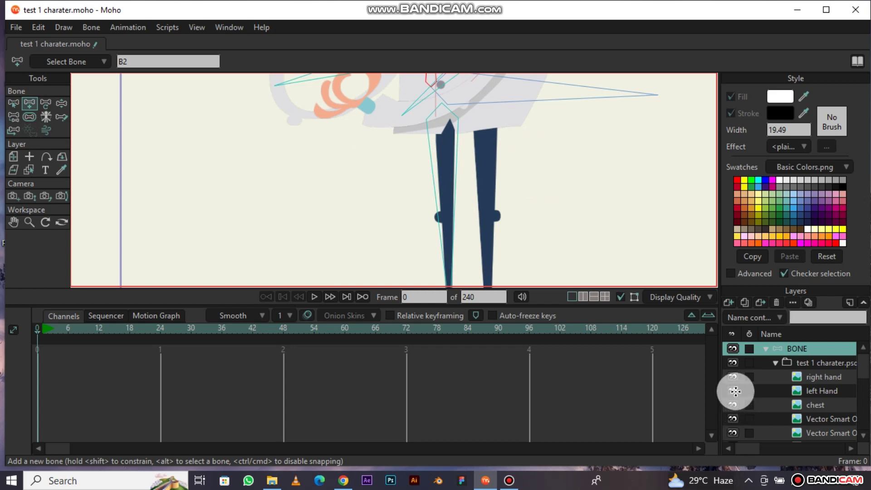
left_click(733, 404)
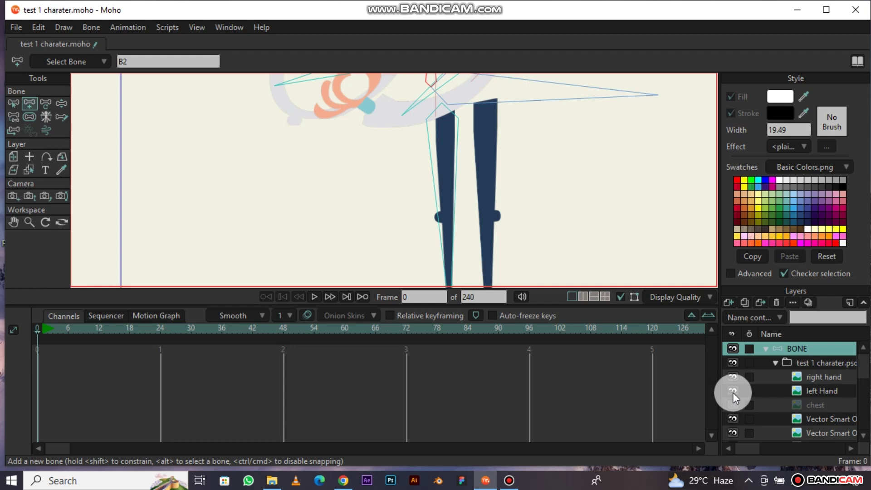
left_click(733, 390)
scroll(463, 230, "down", 2)
scroll(449, 173, "down", 2)
scroll(449, 174, "up", 2)
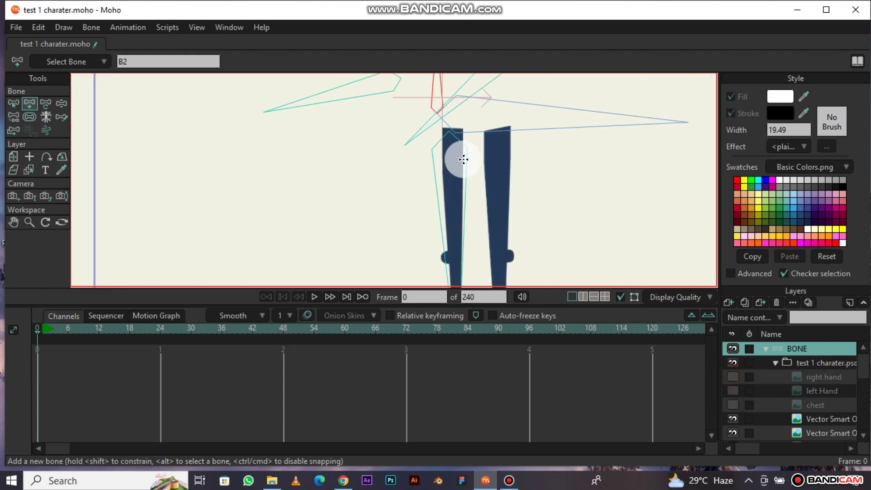
scroll(503, 132, "down", 2)
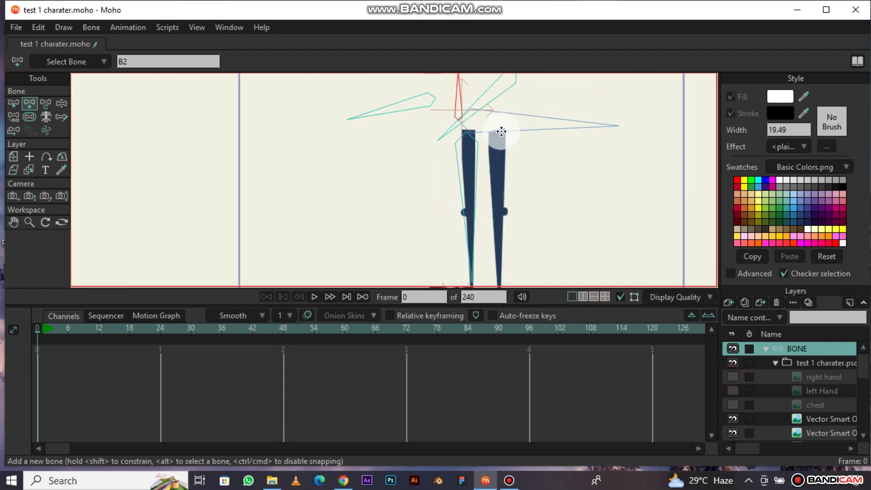
left_click_drag(499, 134, 500, 287)
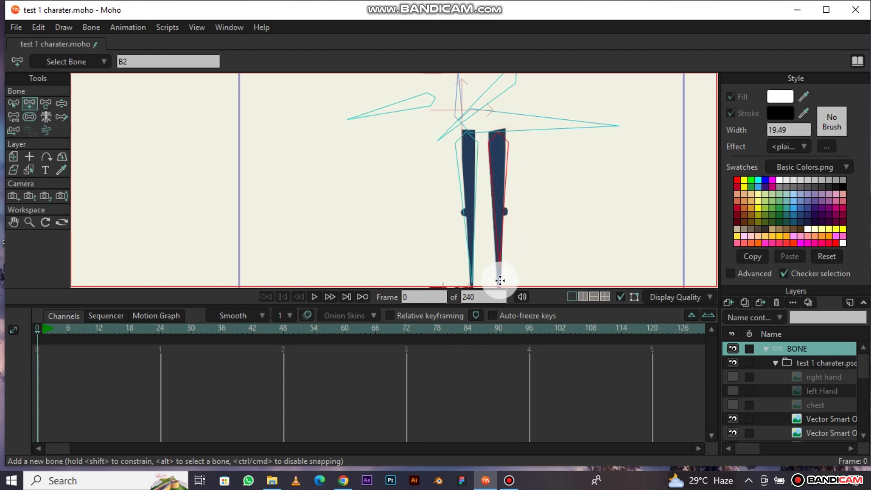
scroll(478, 255, "down", 2)
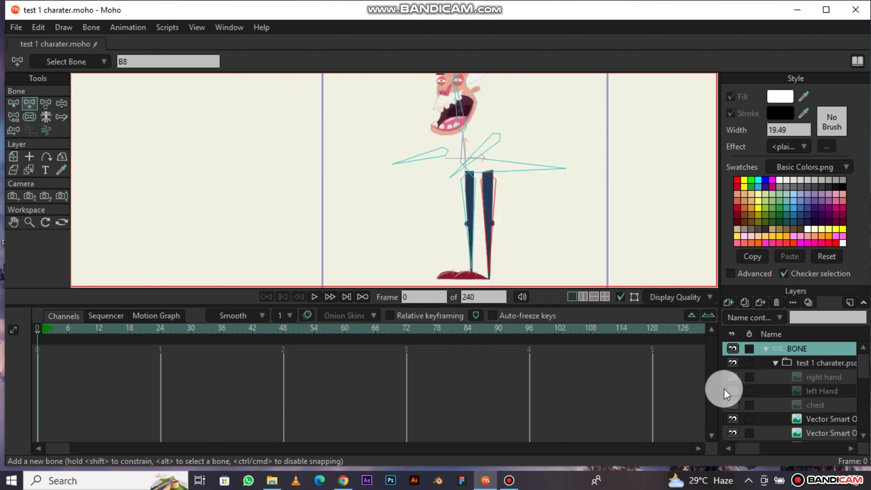
left_click(732, 404)
Step: Show the chest layer and set the strength of all bones to 0 with Bone Strength
left_click(733, 377)
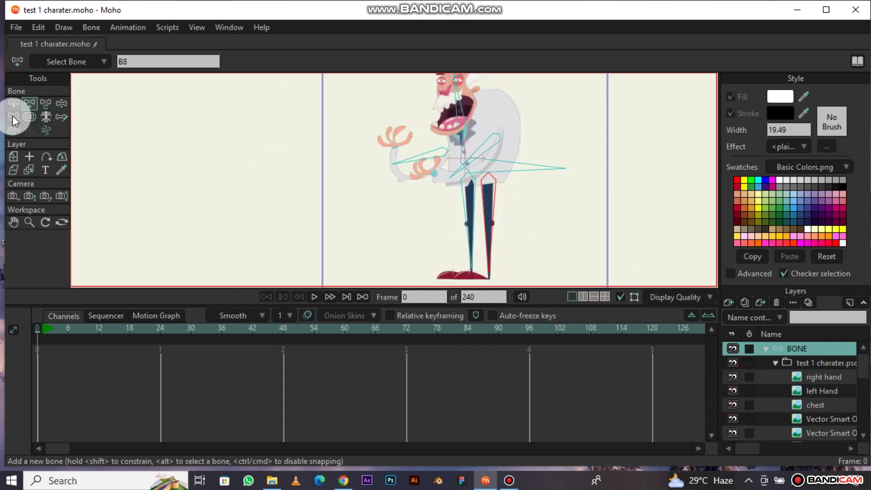
left_click(29, 117)
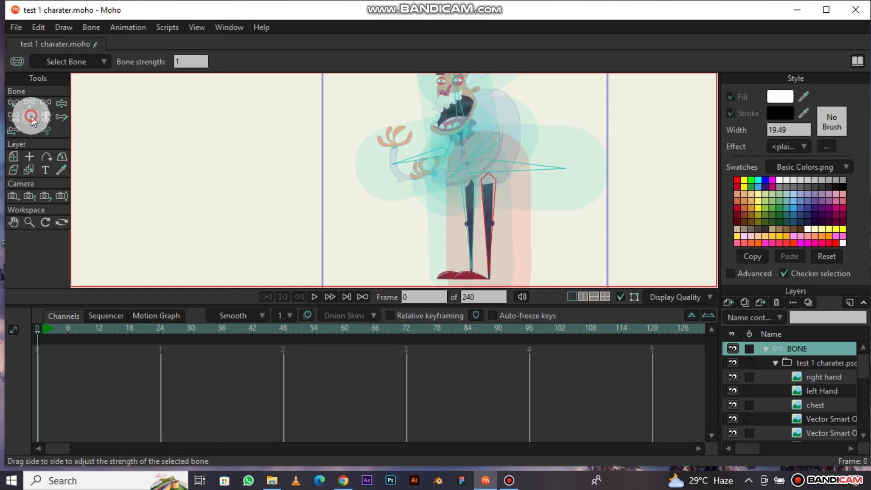
left_click(208, 150)
left_click(169, 62)
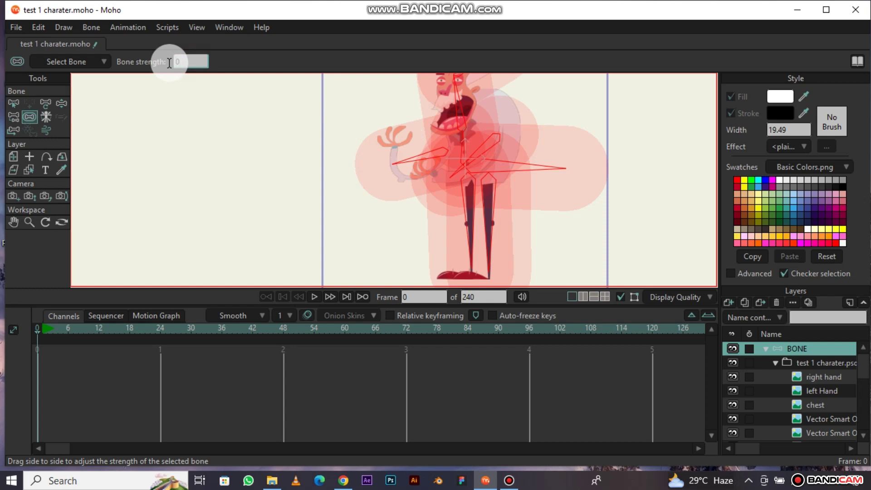
key("Return")
scroll(428, 136, "down", 4)
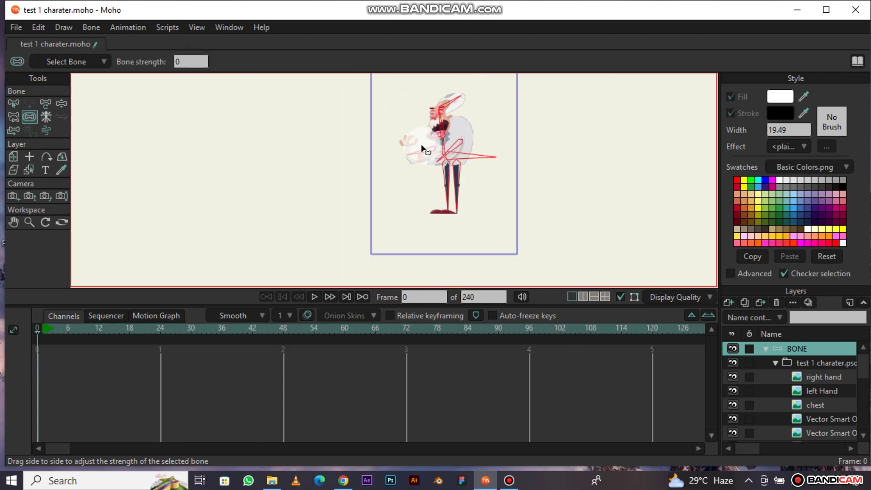
scroll(471, 120, "up", 3)
scroll(378, 163, "up", 1)
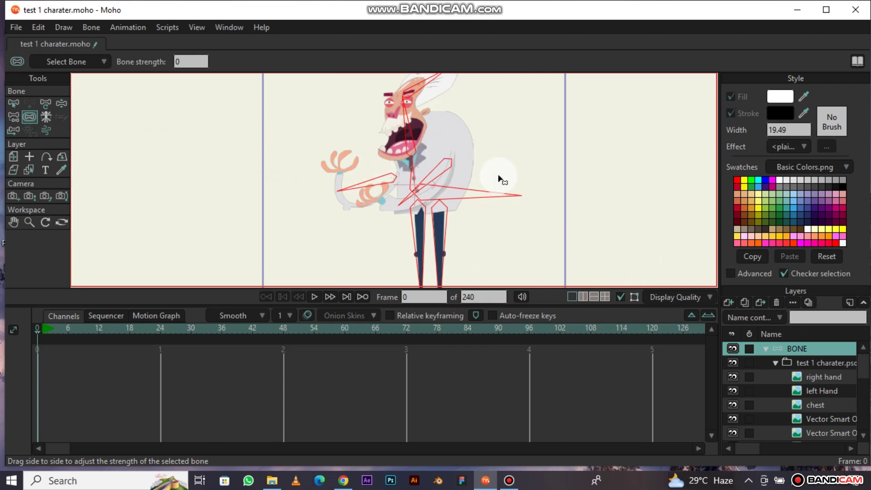
Step: Select the chest layer, choose Bind Layer, and pick the Face layer for binding
left_click(445, 140, "ctrl+alt")
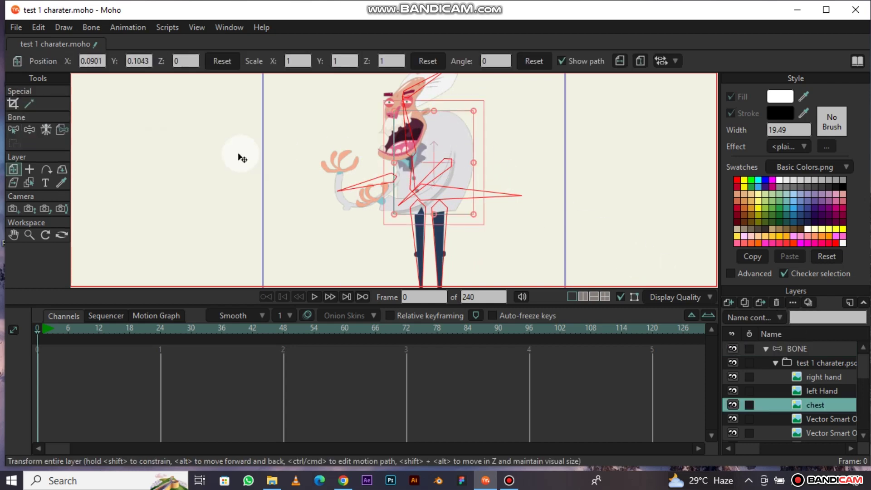
left_click(62, 129)
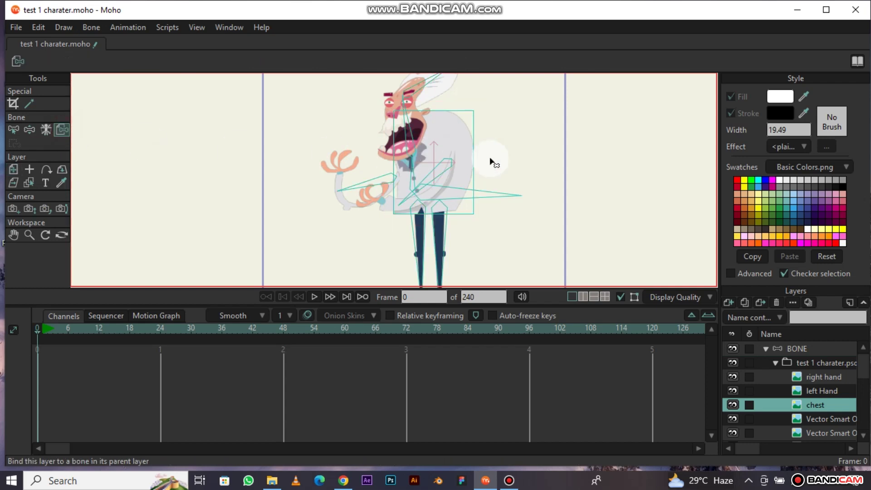
scroll(492, 165, "up", 2)
scroll(457, 153, "up", 1)
scroll(456, 181, "up", 1)
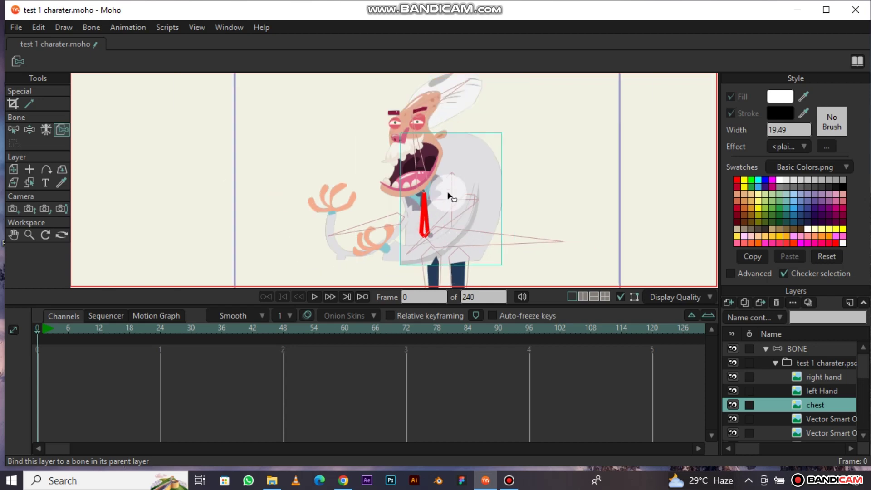
left_click(426, 145, "ctrl+alt")
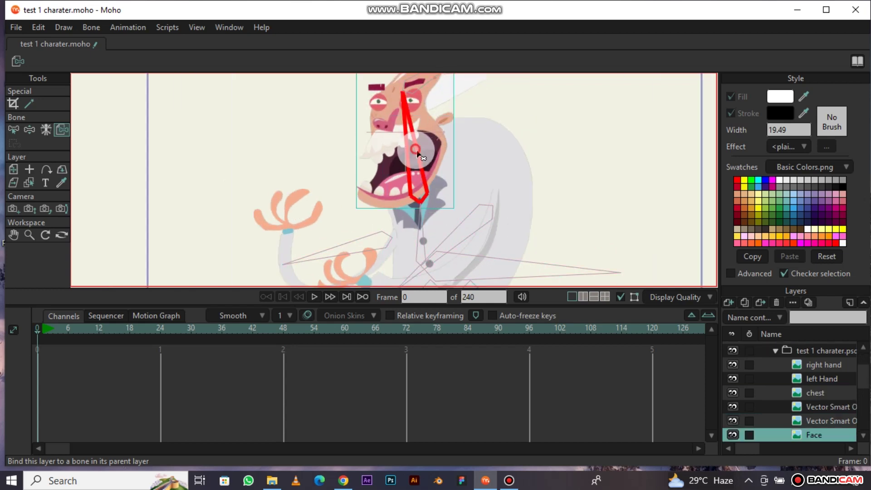
scroll(457, 140, "down", 2)
scroll(461, 131, "up", 2)
scroll(459, 129, "up", 1)
Step: Bind the Hair and left Hand layers to their matching bones
left_click(467, 144, "ctrl+alt")
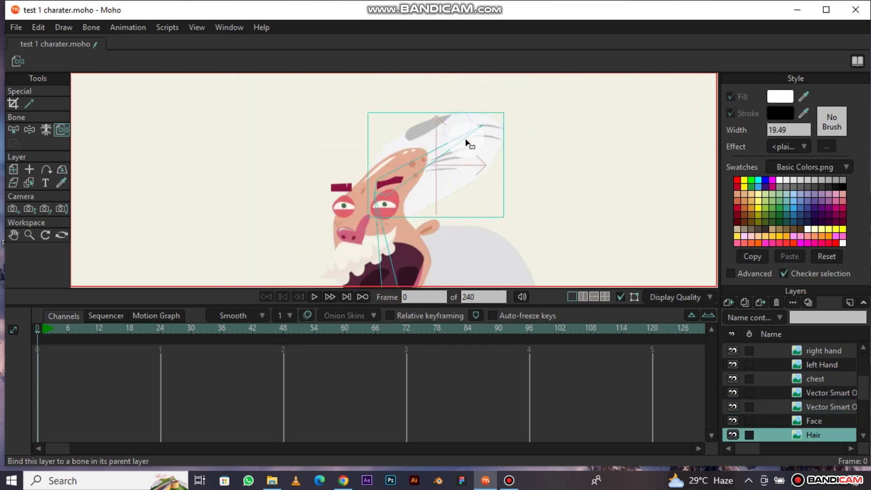
scroll(459, 154, "down", 1)
scroll(460, 165, "down", 1)
scroll(437, 204, "up", 1)
scroll(440, 235, "down", 1)
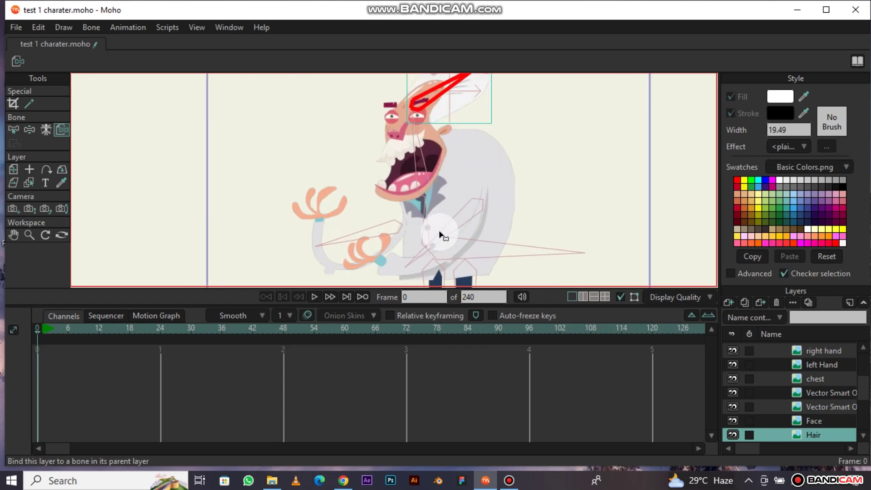
left_click(426, 227, "ctrl+alt")
scroll(386, 243, "up", 2)
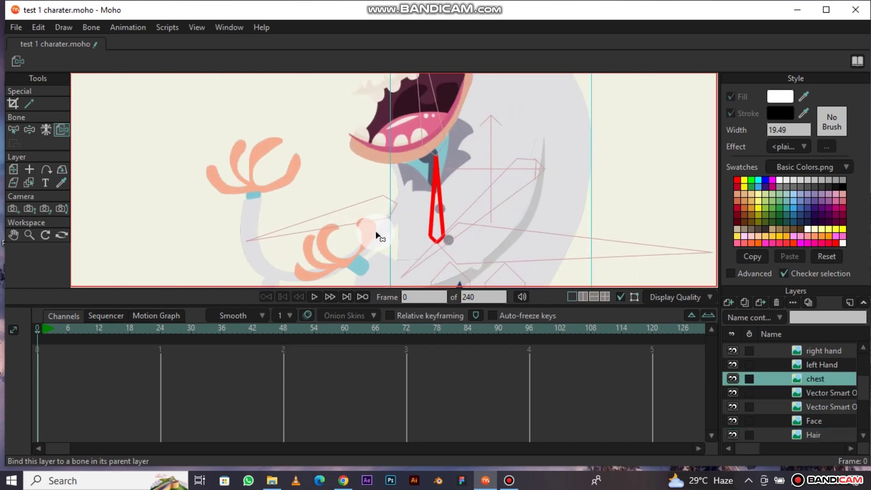
left_click(376, 225, "ctrl+alt")
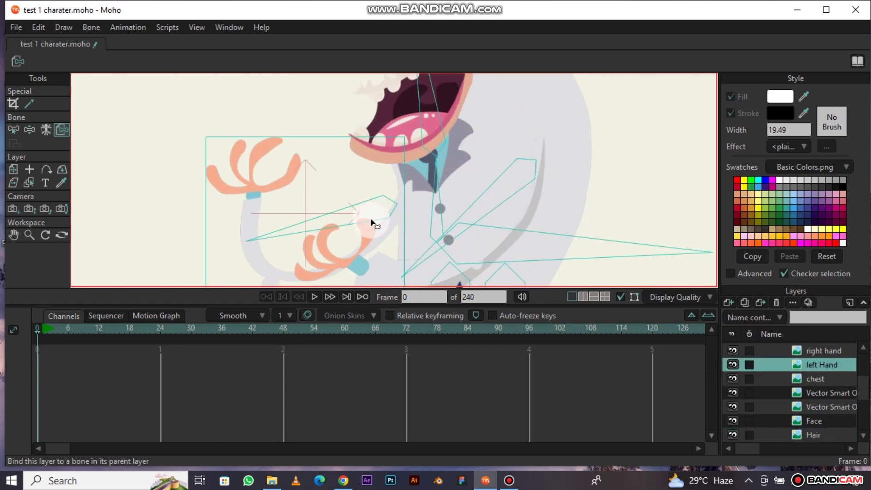
left_click(371, 223)
scroll(377, 223, "down", 1)
scroll(433, 220, "up", 1)
Step: Bind the right hand and right leg layers to their bones, then select the character group
left_click(394, 149, "ctrl+alt")
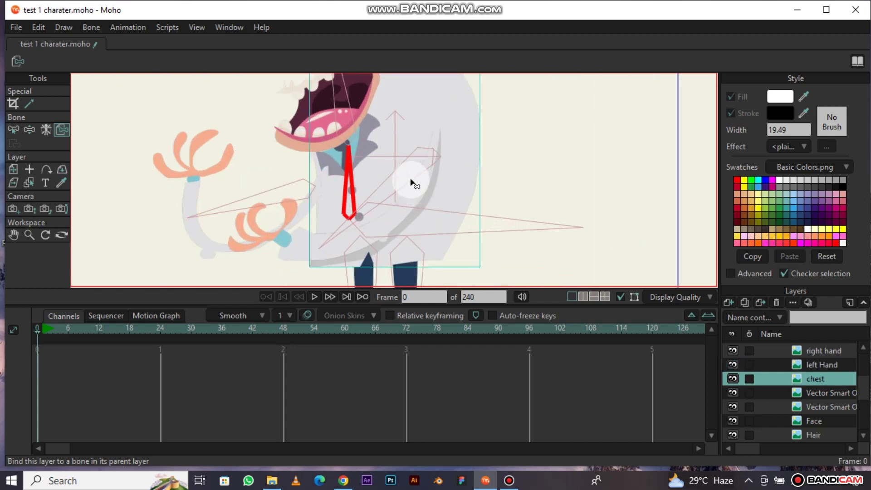
left_click(418, 193, "ctrl+alt")
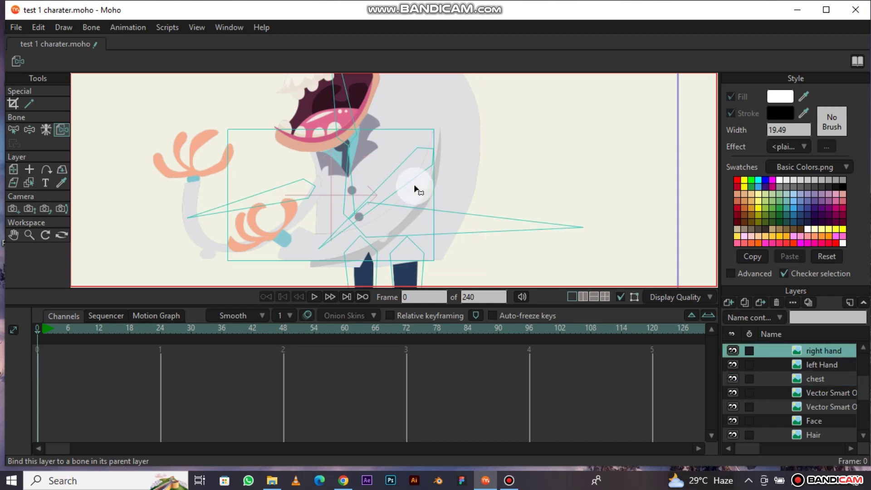
scroll(403, 180, "down", 1)
scroll(417, 169, "up", 1)
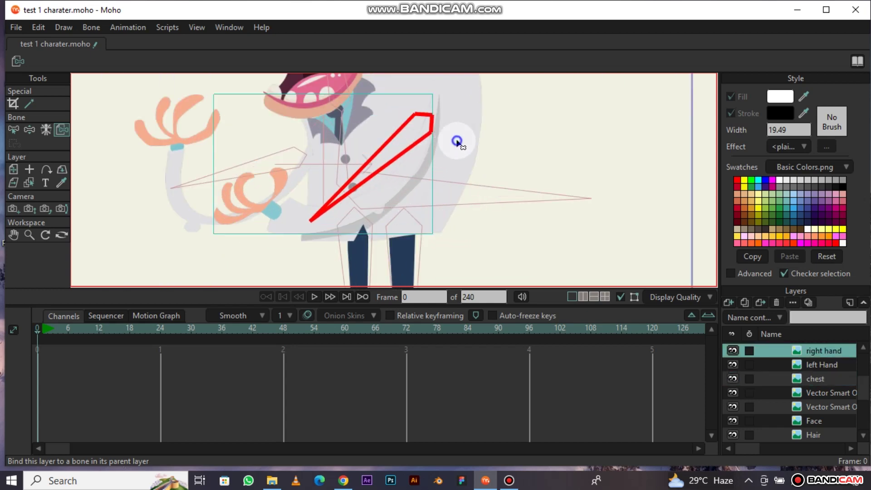
left_click(417, 160, "ctrl+alt")
scroll(410, 163, "down", 1)
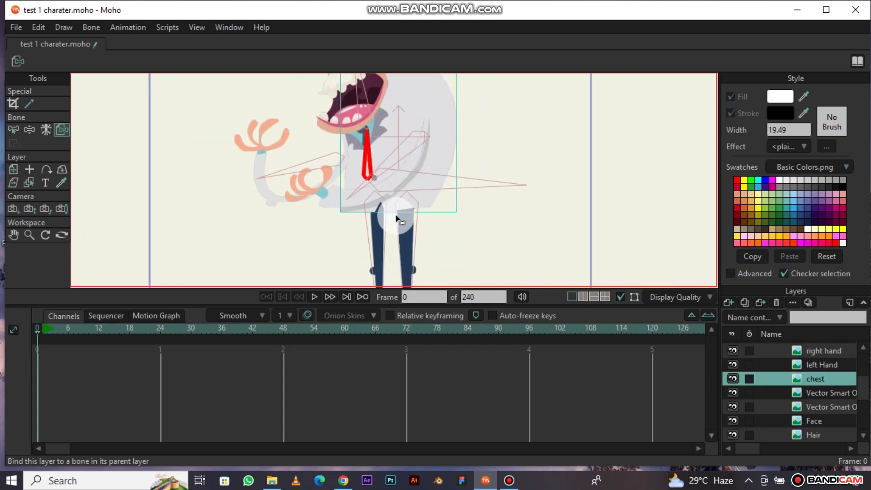
left_click(378, 240, "ctrl+alt")
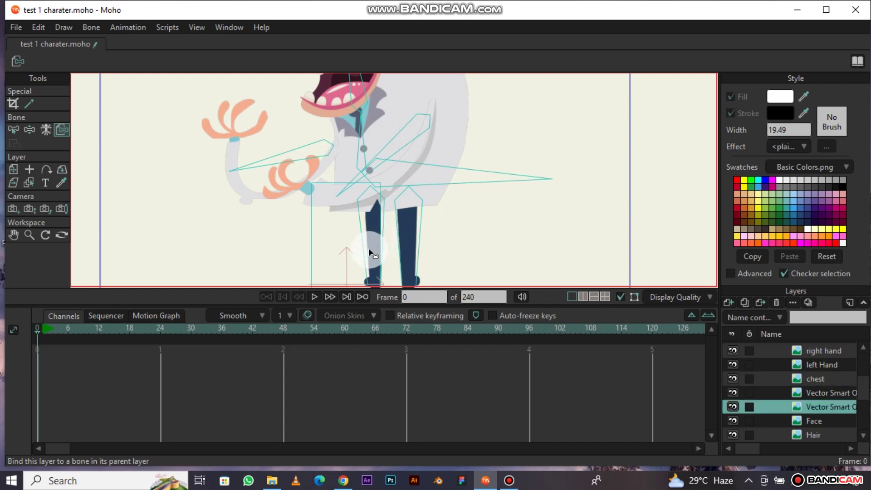
left_click(417, 235, "ctrl+alt")
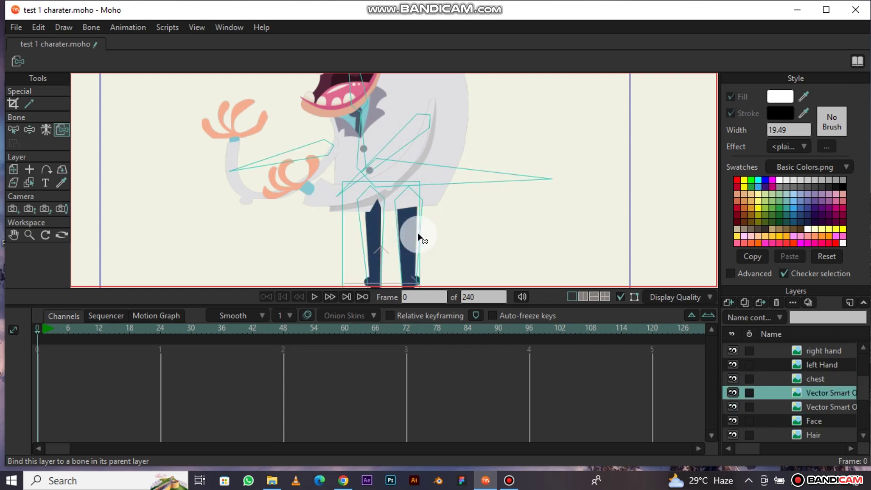
left_click(418, 235)
scroll(416, 229, "down", 1)
scroll(417, 225, "down", 2)
scroll(411, 209, "up", 1)
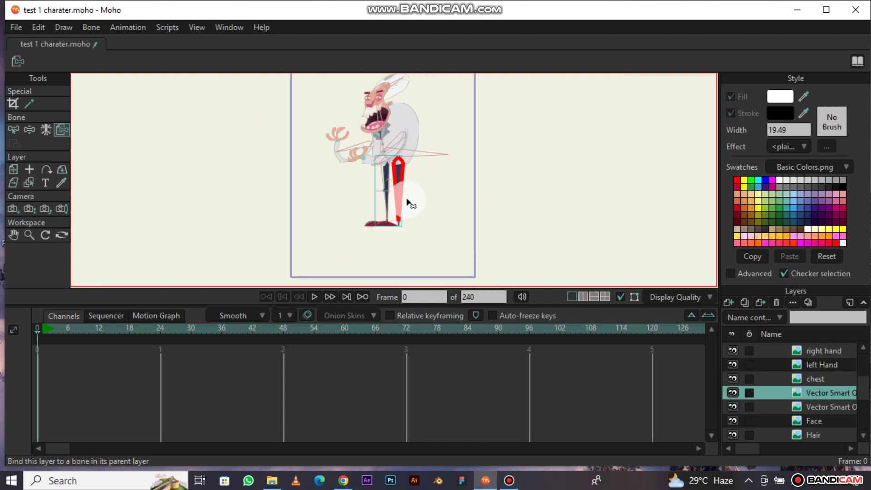
scroll(409, 203, "up", 2)
scroll(819, 394, "up", 1)
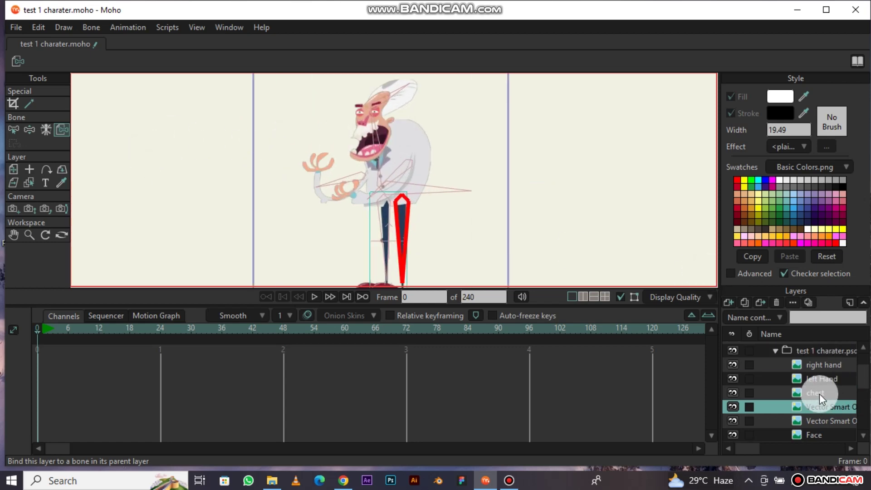
scroll(812, 385, "up", 1)
left_click(796, 356)
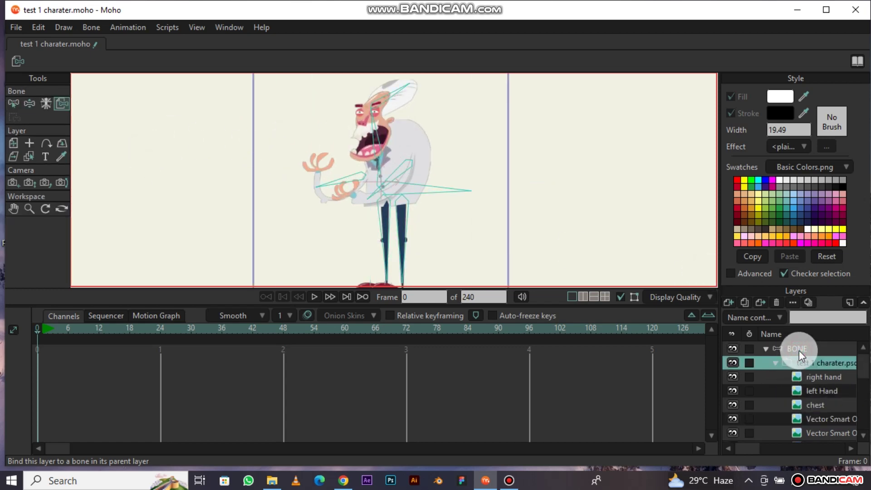
left_click(799, 350)
left_click(61, 107)
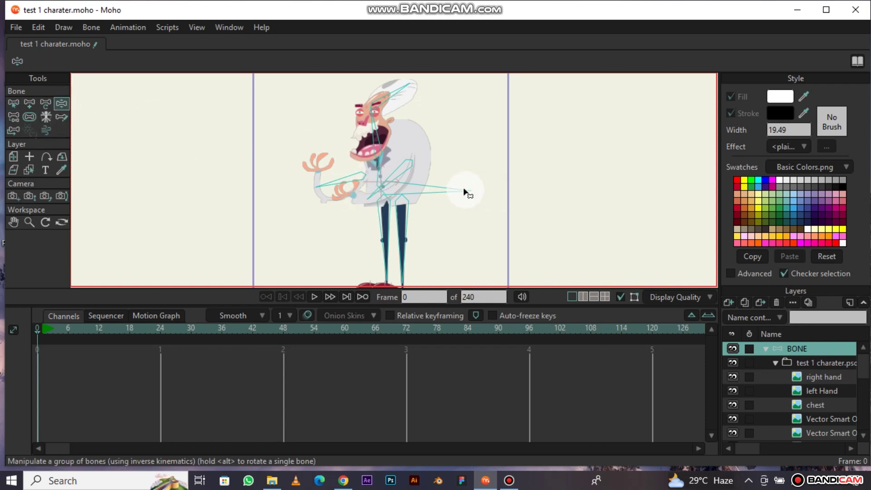
left_click_drag(398, 96, 372, 77)
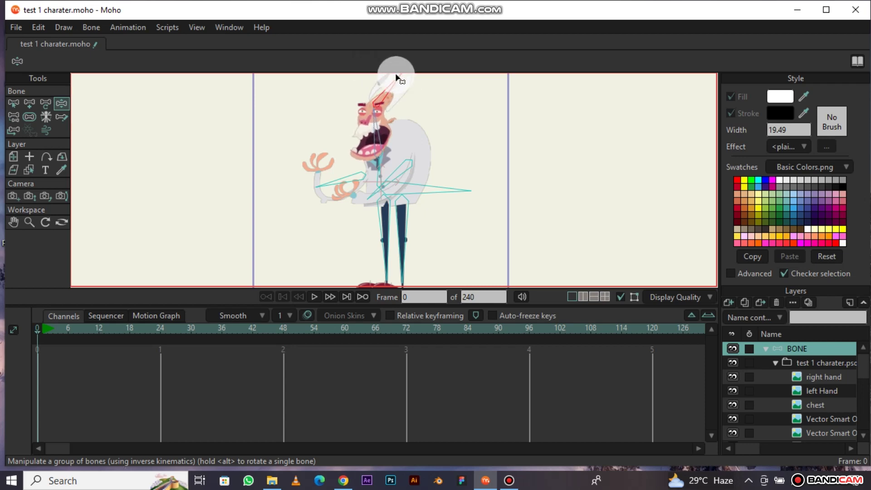
left_click_drag(421, 81, 389, 69)
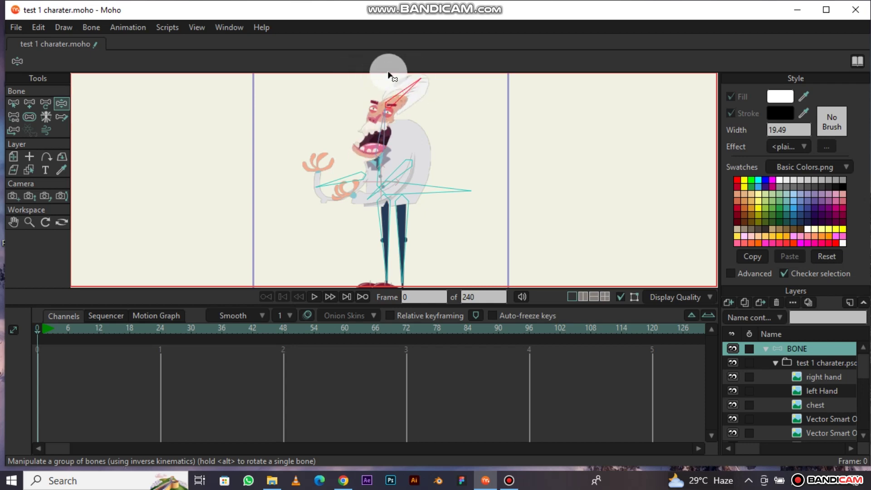
mouse_move(428, 171)
left_mouse_down()
mouse_move(402, 154)
mouse_move(401, 174)
mouse_move(422, 175)
mouse_move(364, 207)
mouse_move(334, 178)
left_mouse_up()
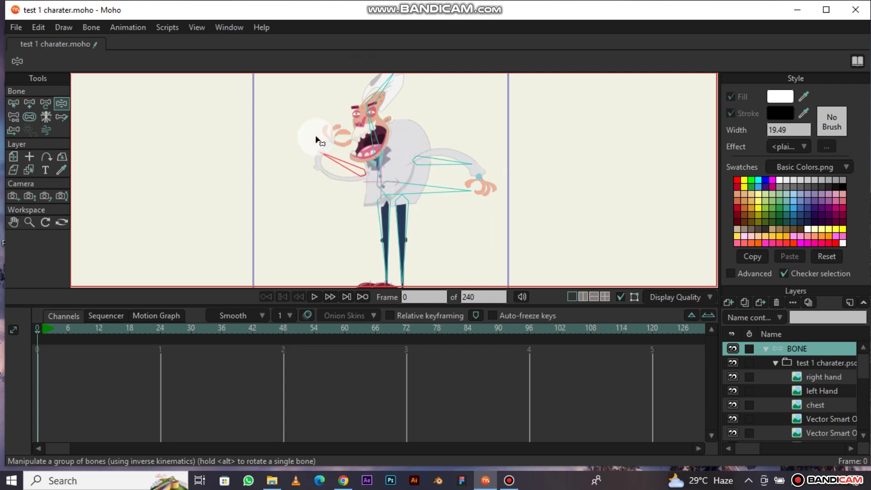
left_click_drag(384, 237, 356, 224)
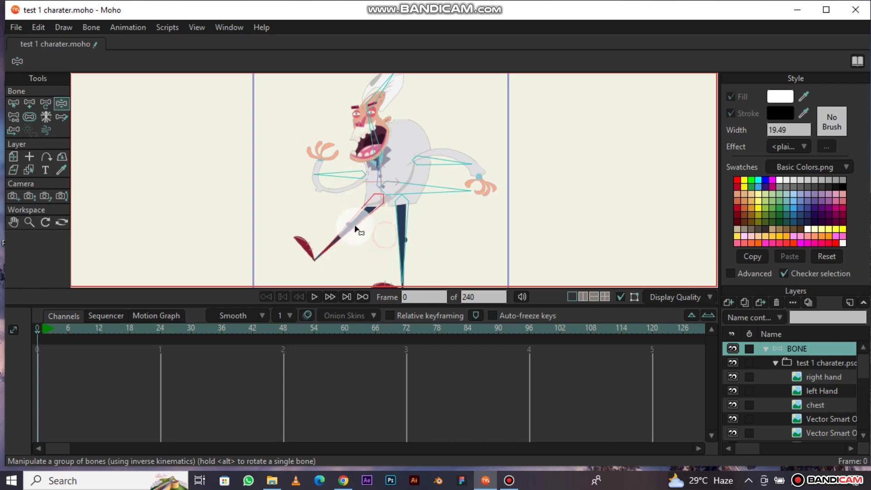
mouse_move(404, 238)
left_mouse_down()
mouse_move(430, 194)
mouse_move(374, 237)
left_mouse_up()
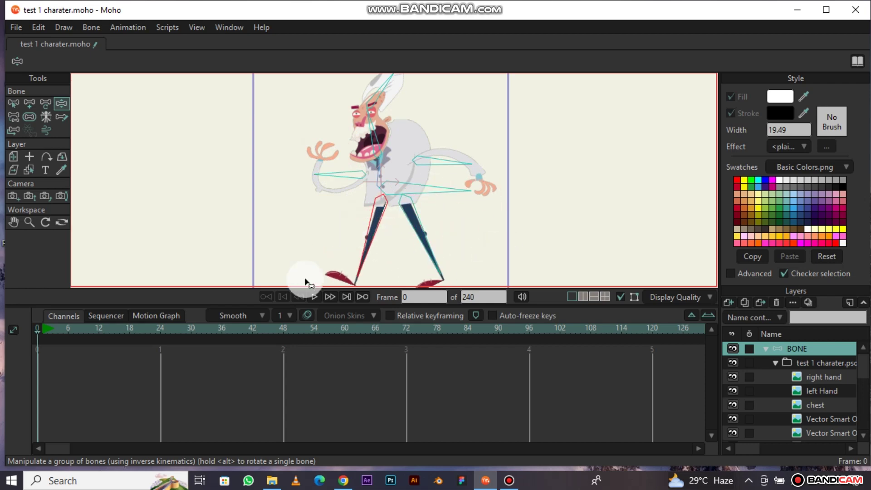
Step: At frame 4, pose the leg bones into a mid-stride with the right foot pulled back
left_click_drag(40, 329, 58, 330)
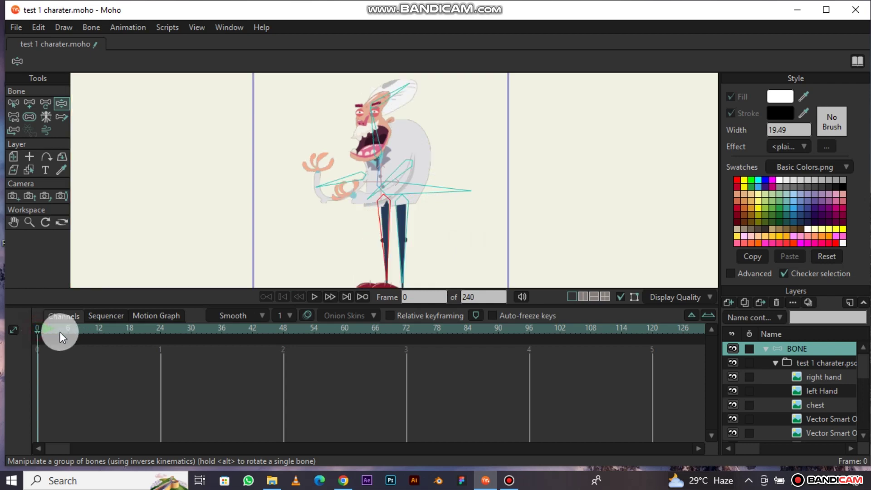
mouse_move(389, 246)
left_mouse_down()
mouse_move(400, 250)
mouse_move(415, 227)
left_mouse_up()
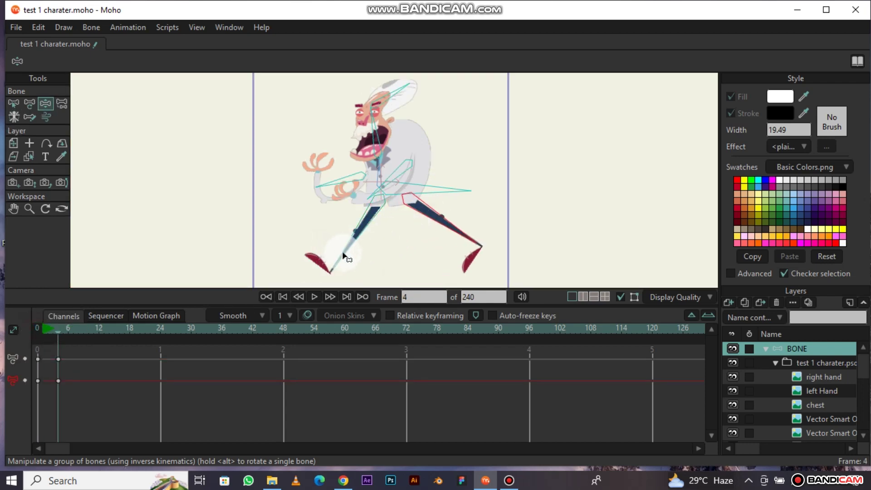
left_click_drag(344, 255, 363, 278)
left_click_drag(484, 249, 464, 268)
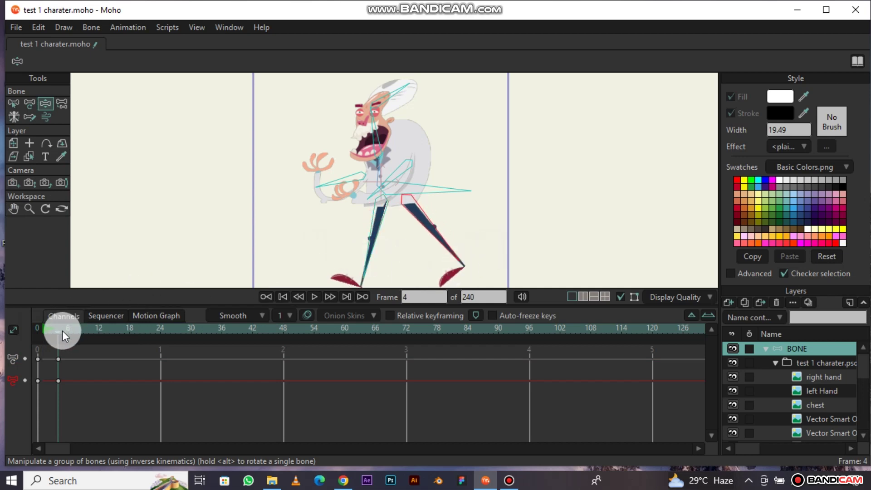
Step: At frame 3, pose legs, head and arms, with the right arm stretched out horizontally
mouse_move(62, 331)
left_mouse_down()
mouse_move(80, 334)
mouse_move(38, 333)
mouse_move(97, 339)
mouse_move(52, 337)
left_mouse_up()
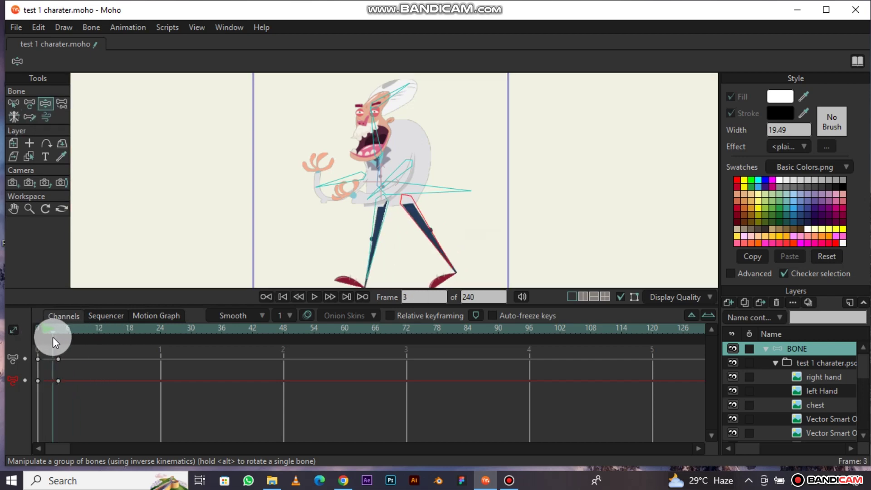
mouse_move(396, 242)
left_mouse_down()
mouse_move(397, 270)
mouse_move(406, 263)
left_mouse_up()
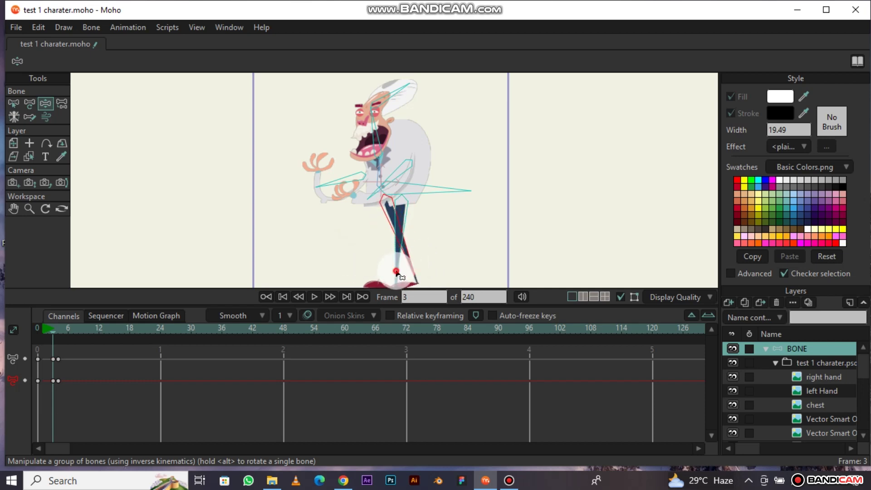
mouse_move(396, 272)
left_mouse_down()
mouse_move(369, 182)
mouse_move(452, 210)
left_mouse_up()
left_click_drag(325, 190, 328, 161)
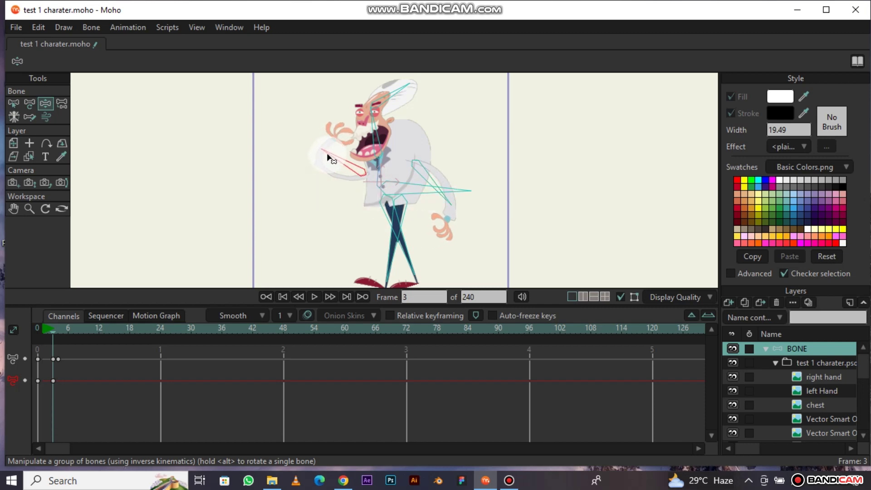
mouse_move(391, 102)
left_mouse_down()
mouse_move(399, 87)
mouse_move(372, 85)
left_mouse_up()
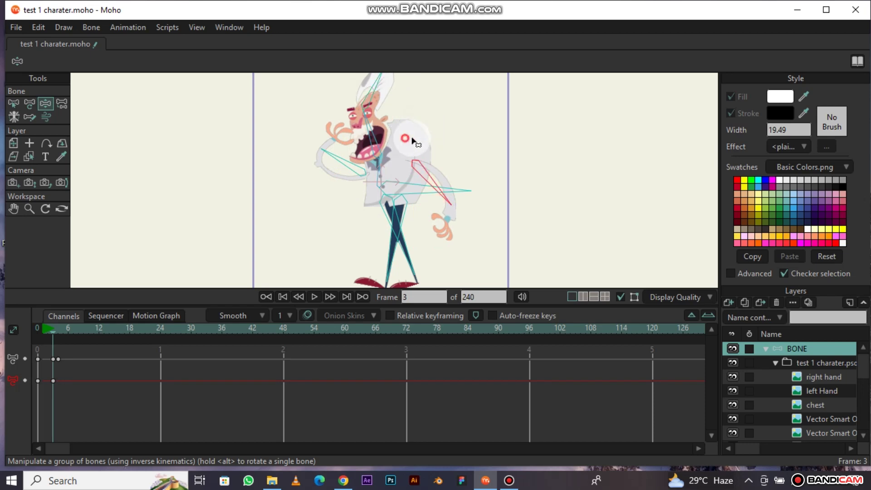
mouse_move(409, 136)
left_mouse_down()
mouse_move(415, 132)
mouse_move(387, 146)
mouse_move(374, 169)
mouse_move(382, 171)
mouse_move(394, 149)
left_mouse_up()
mouse_move(427, 185)
left_mouse_down()
mouse_move(437, 169)
mouse_move(451, 195)
left_mouse_up()
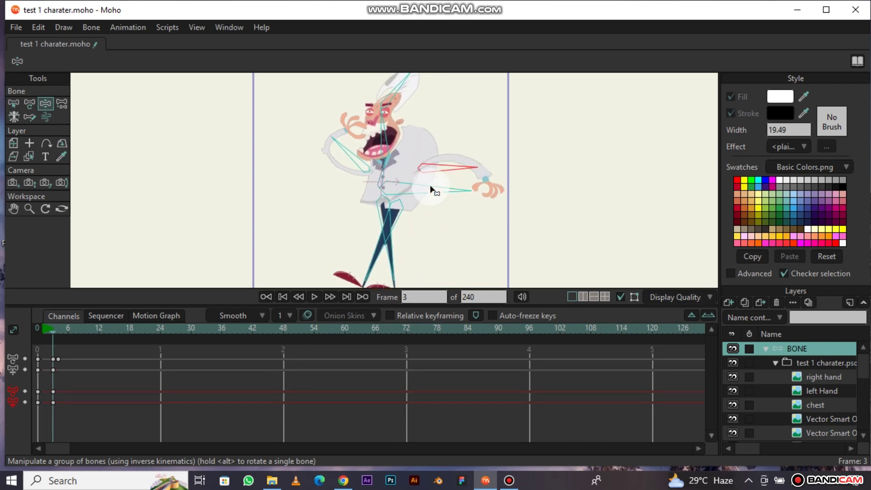
left_click_drag(53, 333, 34, 337)
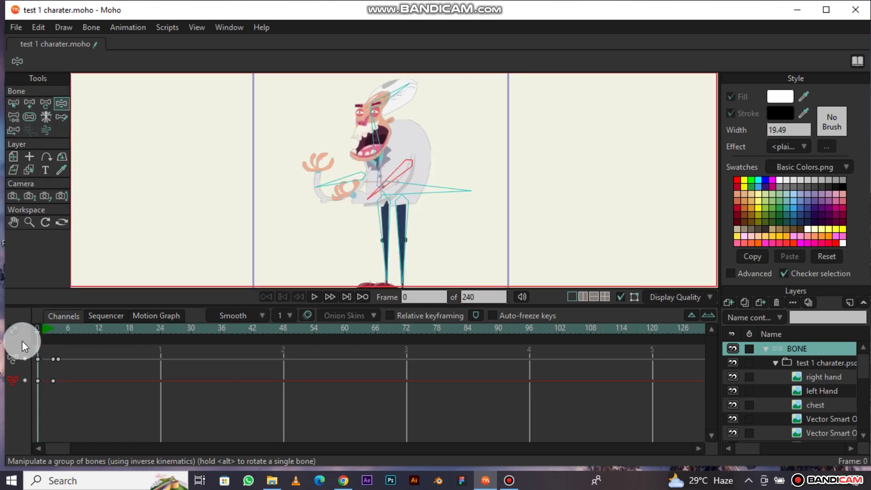
Step: Key frame 15 with the scientist's legs spread wide and his head tilted
left_click(180, 335)
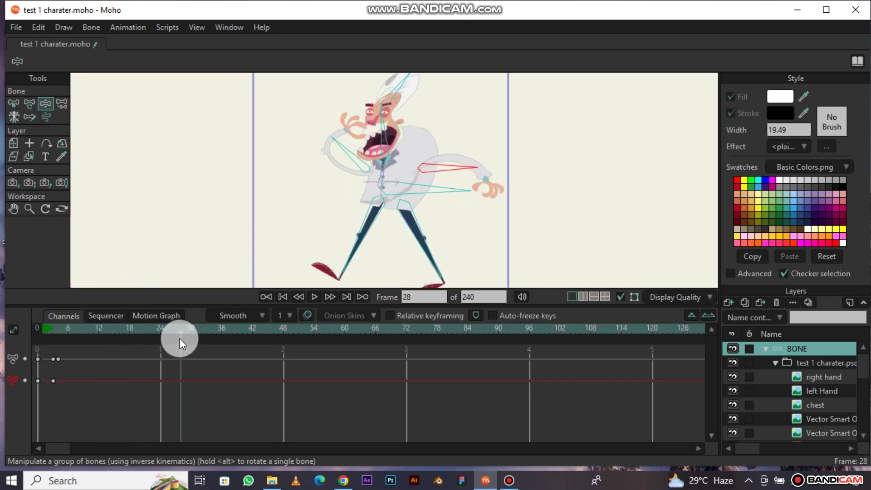
mouse_move(129, 341)
left_mouse_down()
mouse_move(37, 348)
mouse_move(108, 358)
left_mouse_up()
mouse_move(359, 241)
left_mouse_down()
mouse_move(399, 241)
mouse_move(422, 225)
mouse_move(335, 214)
mouse_move(350, 243)
left_mouse_up()
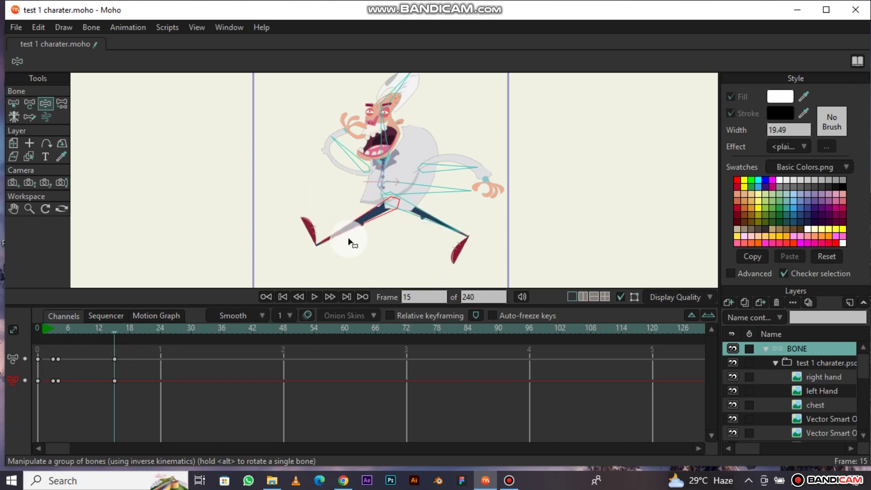
mouse_move(380, 124)
left_mouse_down()
mouse_move(448, 167)
mouse_move(370, 145)
mouse_move(323, 191)
left_mouse_up()
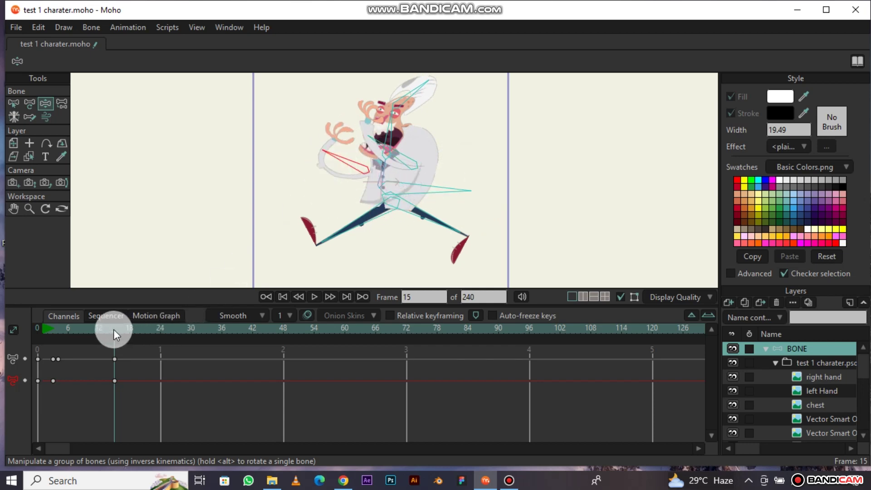
Step: Preview the animation, then at frame 40 pose the legs into a stride with feet pointing down
key("space")
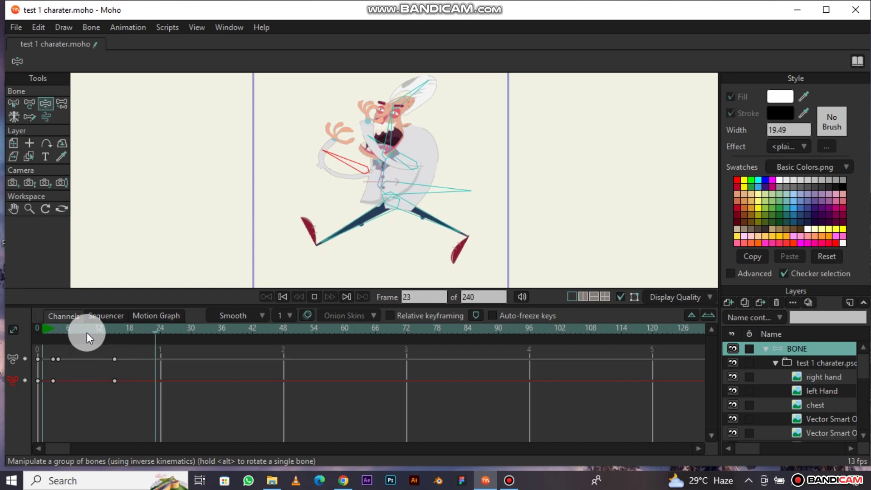
key("space")
left_click_drag(349, 242, 379, 244)
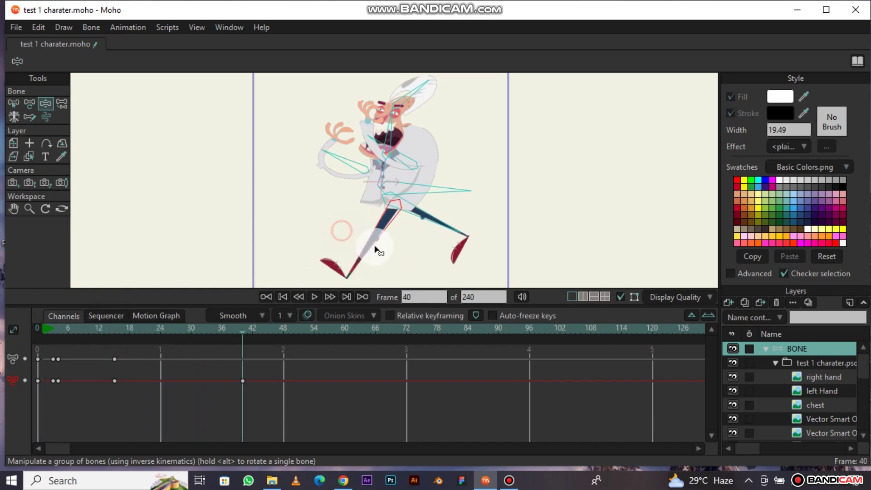
mouse_move(443, 227)
left_mouse_down()
mouse_move(399, 247)
mouse_move(434, 258)
left_mouse_up()
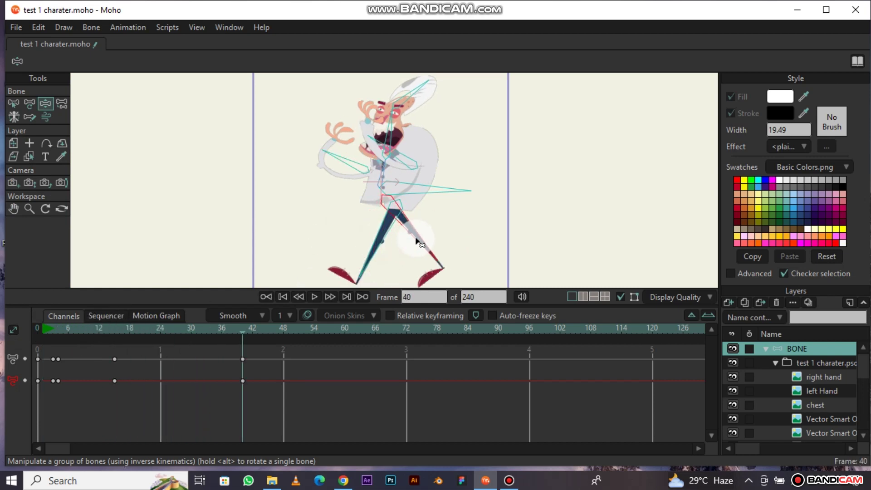
Step: At frame 23, tilt the head up-left and raise the arm beside the head
mouse_move(242, 333)
left_mouse_down()
mouse_move(126, 341)
mouse_move(290, 349)
mouse_move(116, 346)
mouse_move(156, 340)
left_mouse_up()
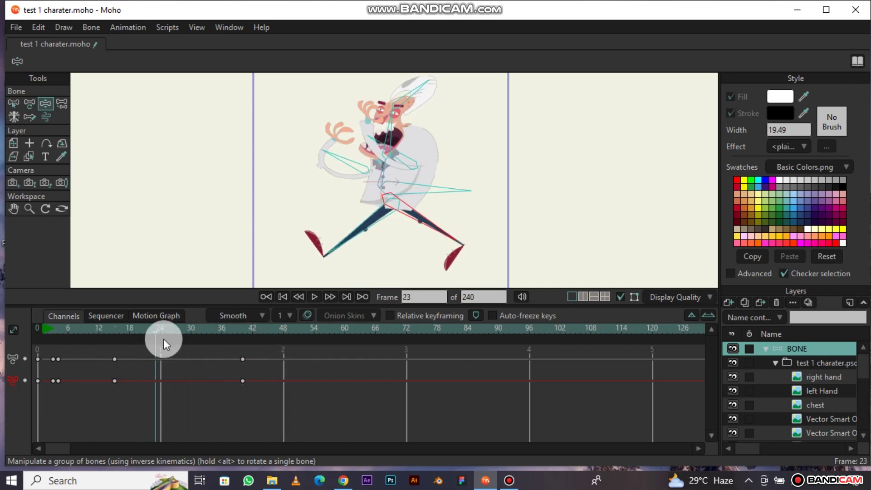
mouse_move(321, 163)
left_mouse_down()
mouse_move(332, 187)
mouse_move(320, 188)
left_mouse_up()
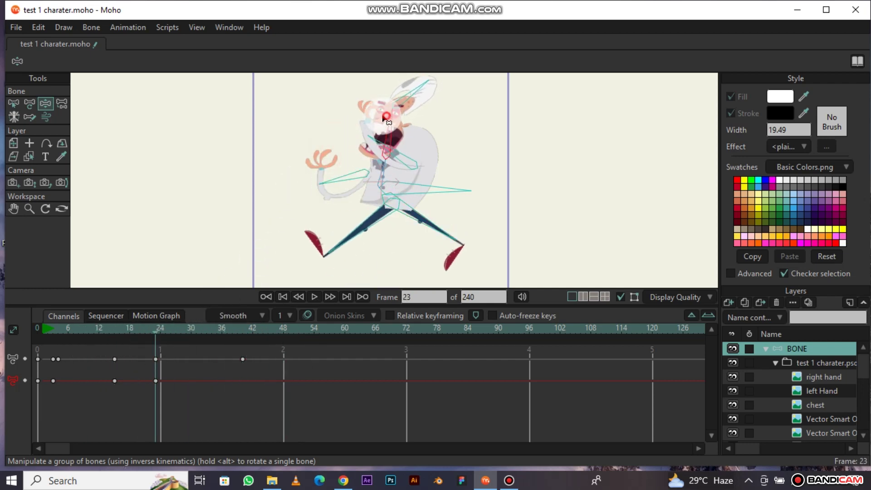
left_click_drag(386, 119, 377, 108)
mouse_move(409, 166)
left_mouse_down()
mouse_move(402, 168)
mouse_move(415, 161)
left_mouse_up()
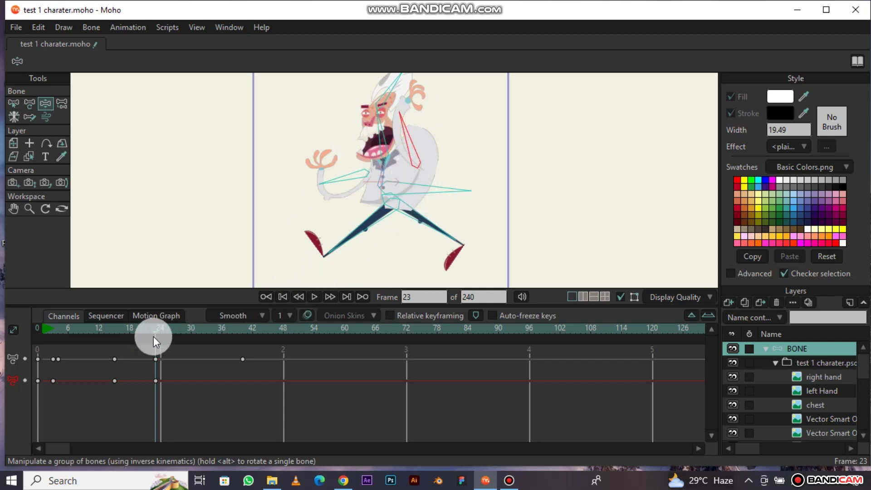
mouse_move(152, 333)
left_mouse_down()
mouse_move(166, 350)
mouse_move(110, 351)
left_mouse_up()
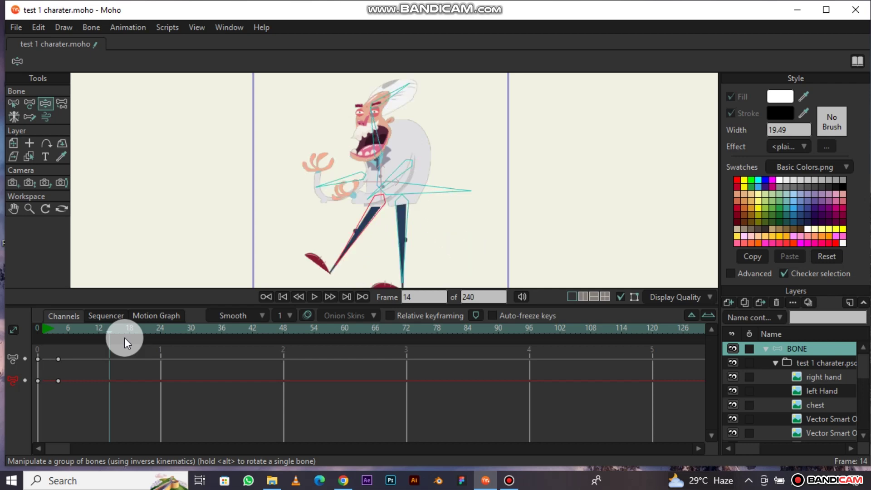
Step: Undo the earlier keys, then at frame 14 raise the arms and kick both legs out wide
key("ctrl+z")
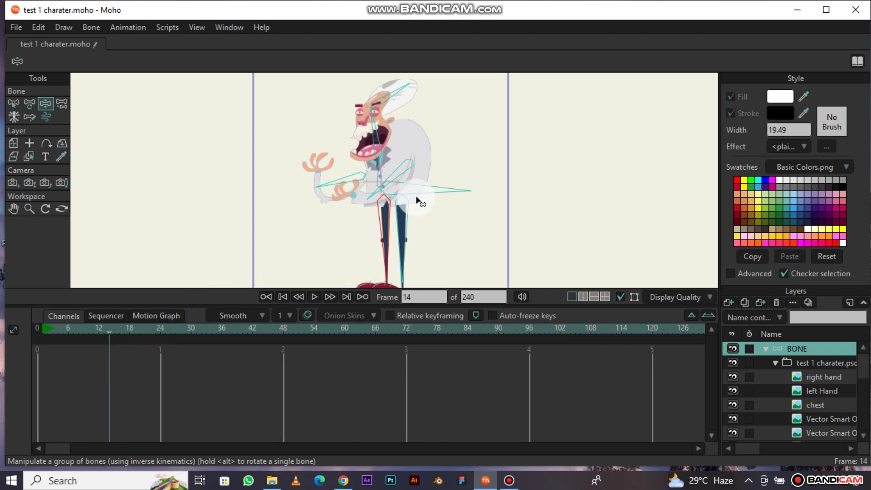
mouse_move(334, 191)
left_mouse_down()
mouse_move(438, 195)
mouse_move(467, 146)
left_mouse_up()
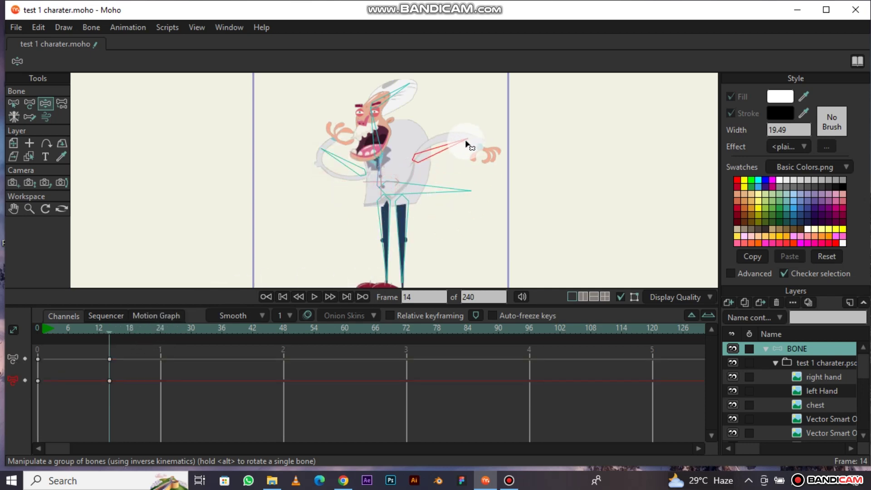
left_click_drag(386, 232, 304, 240)
left_click_drag(402, 248, 454, 181)
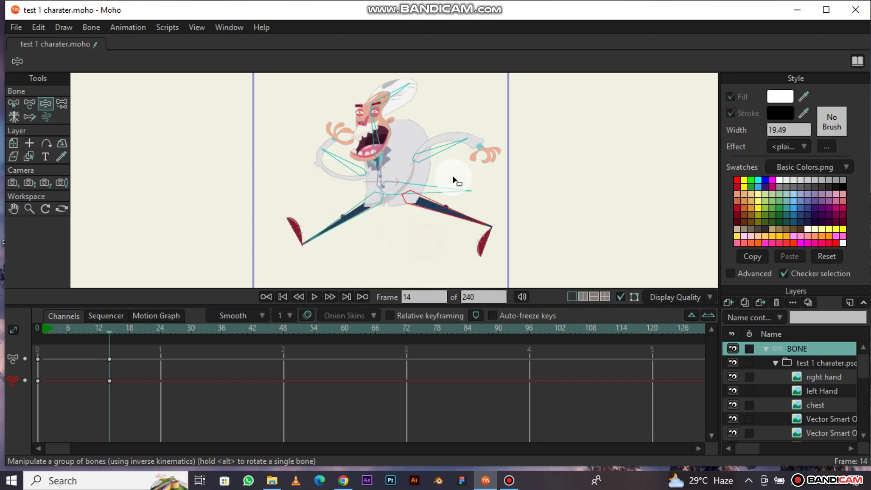